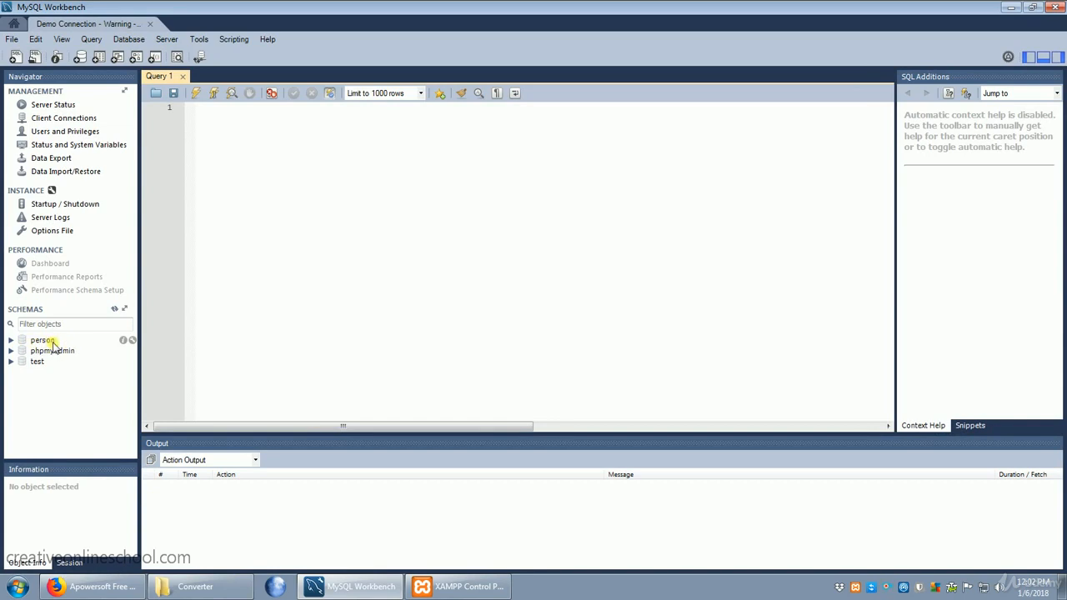
Start a new schema named customers with the collation utf8mb4 - utf8mb4_unicode_ci.
right_click(45, 388)
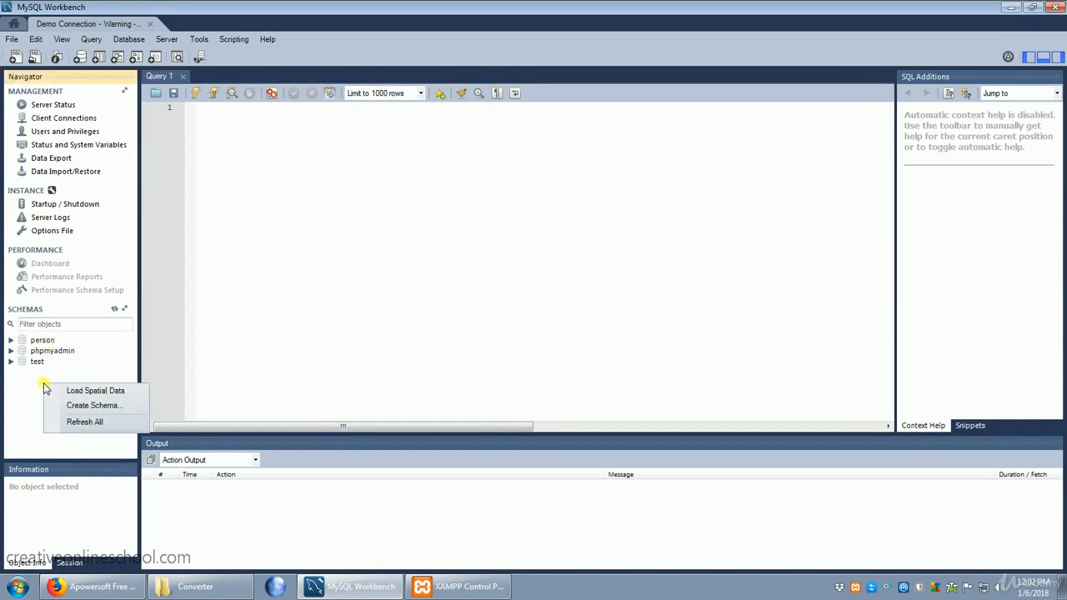
click(92, 406)
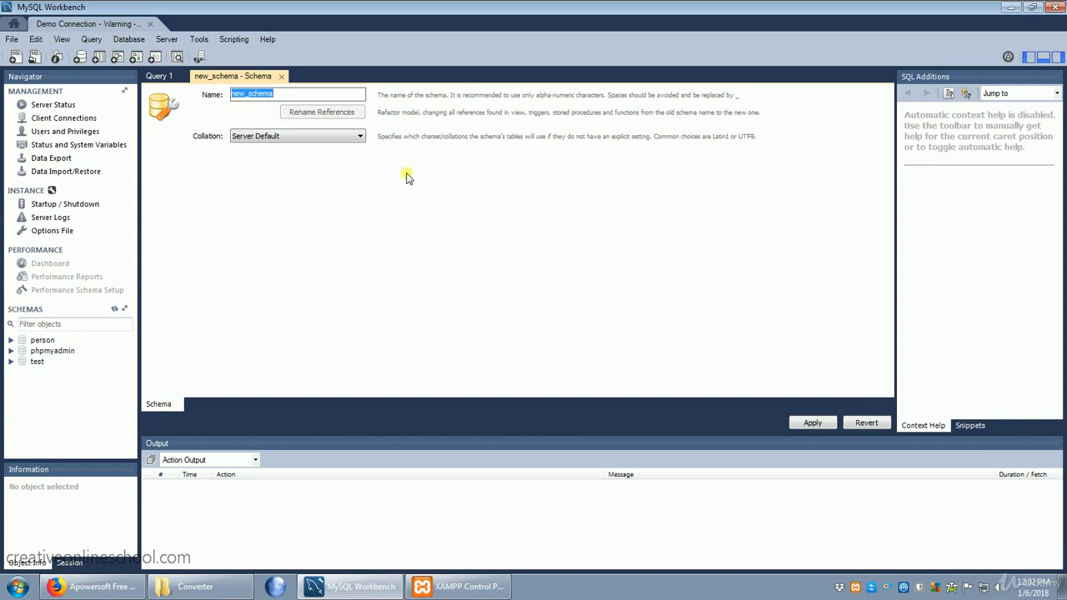
text(c)
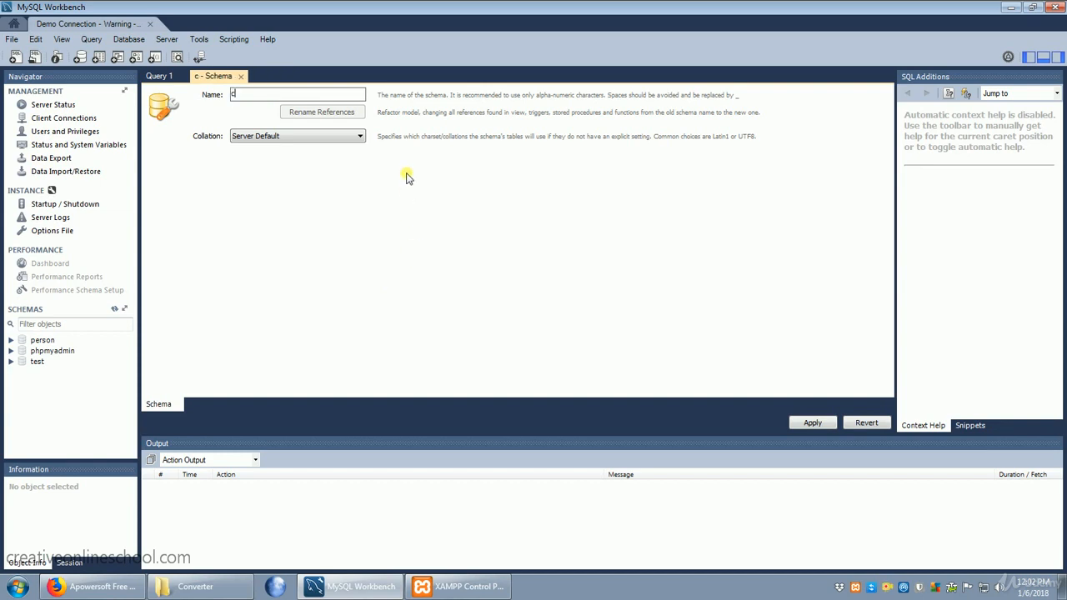
text(ustomers)
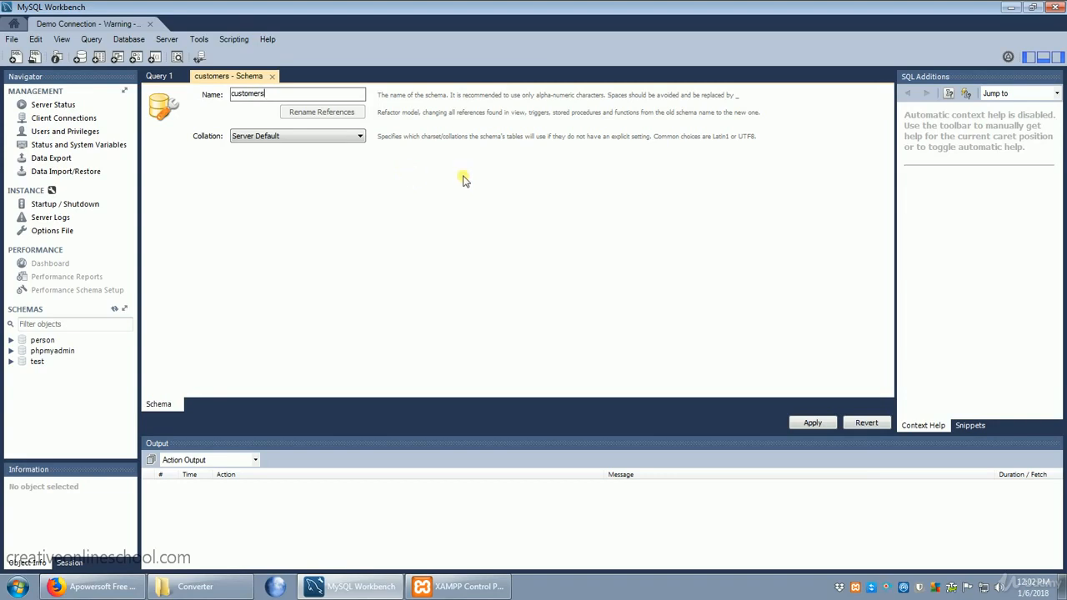
click(309, 137)
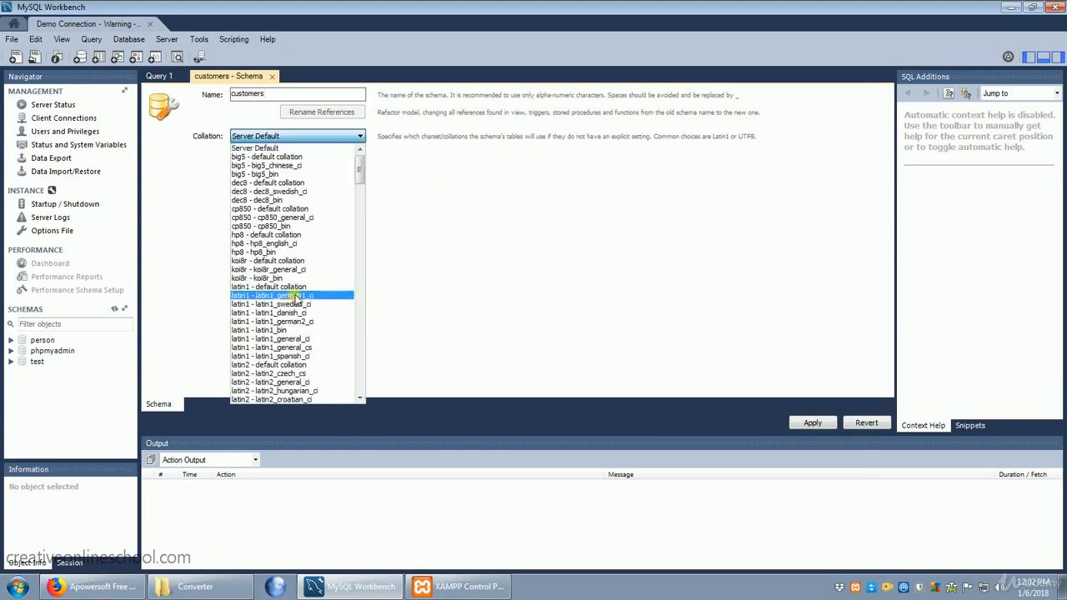
scroll(300, 292, down, 14)
scroll(300, 291, down, 20)
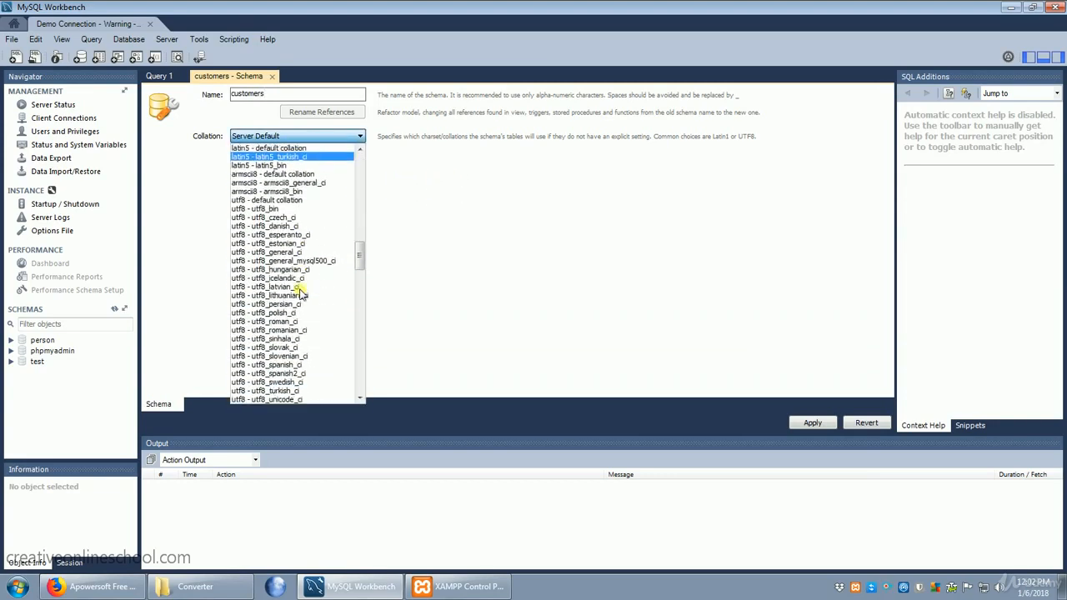
scroll(301, 292, down, 15)
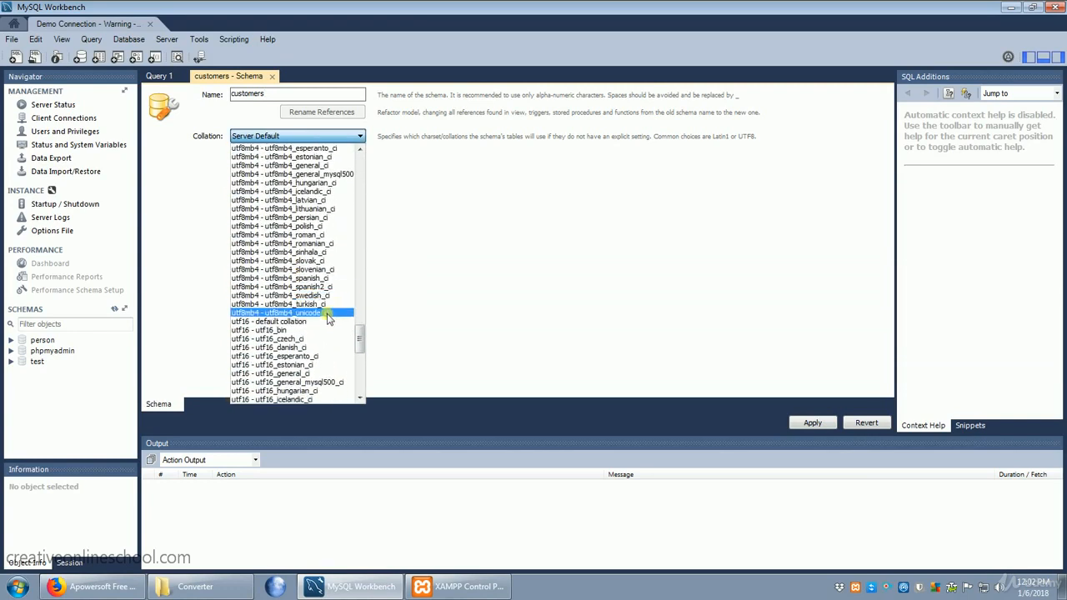
click(328, 312)
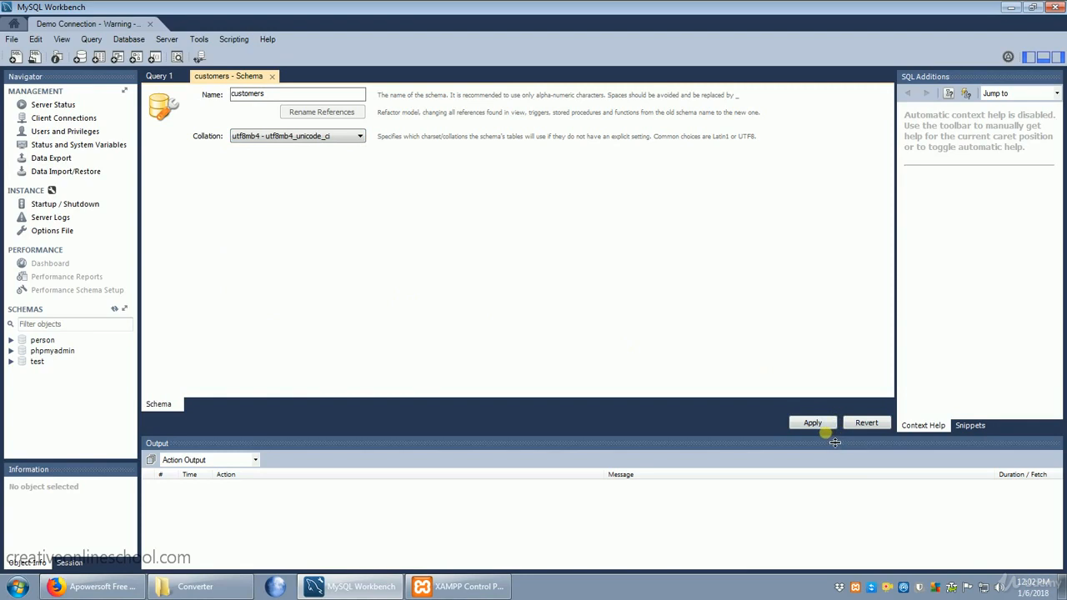
Review and apply the SQL script that creates the customers schema, and make customers the default schema.
click(813, 423)
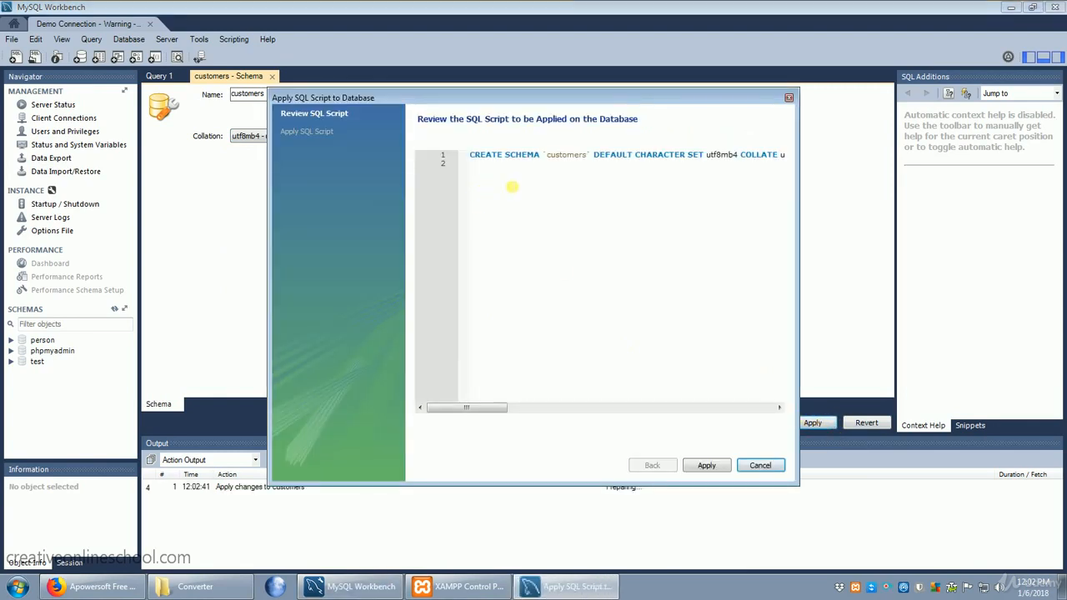
drag(474, 159, 786, 162)
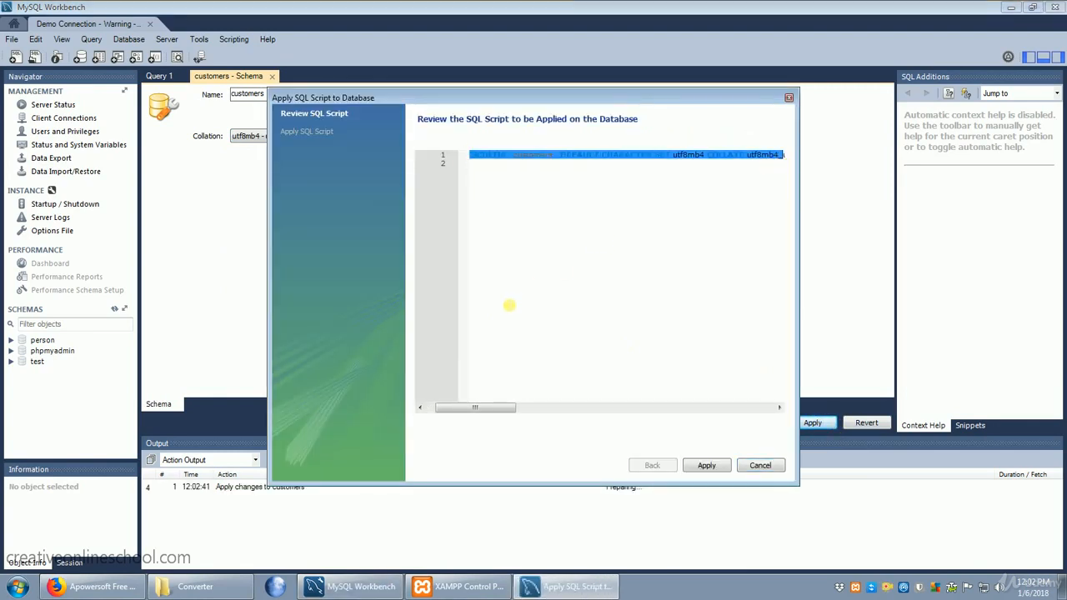
drag(496, 410, 488, 408)
click(572, 275)
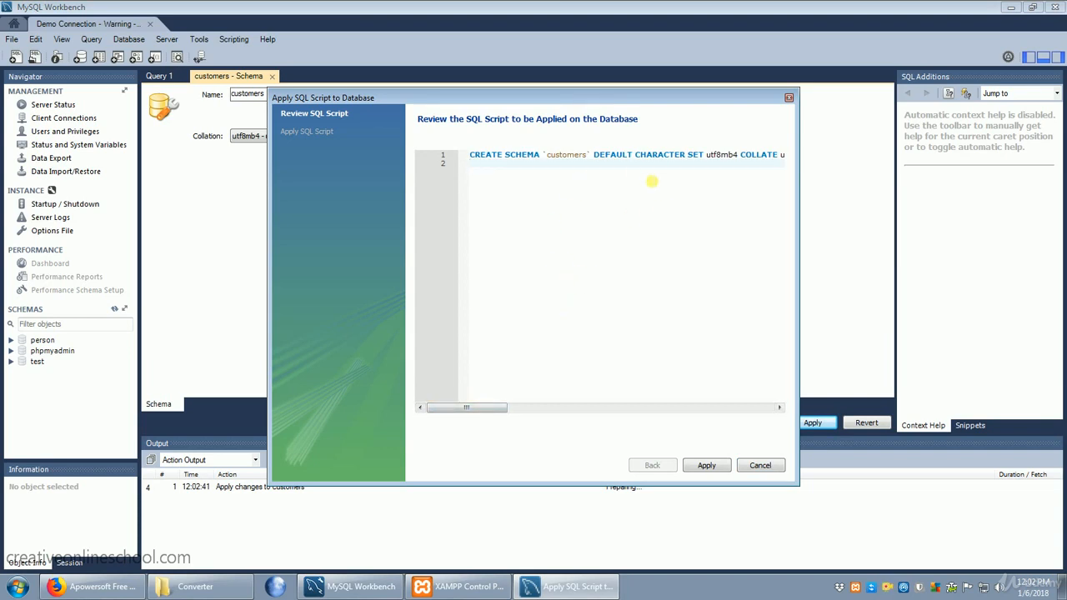
click(709, 467)
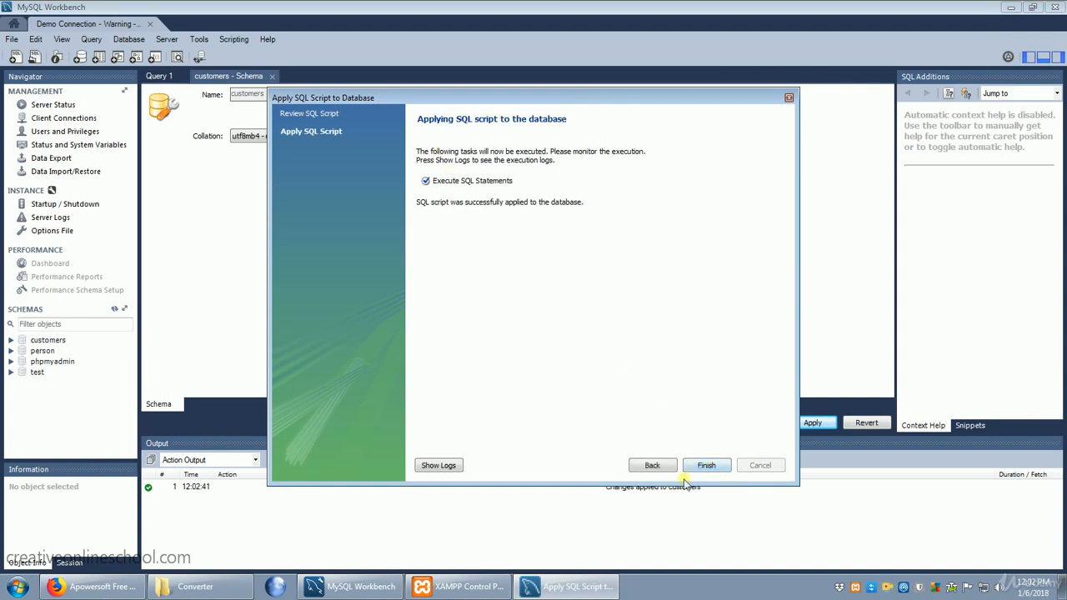
click(710, 467)
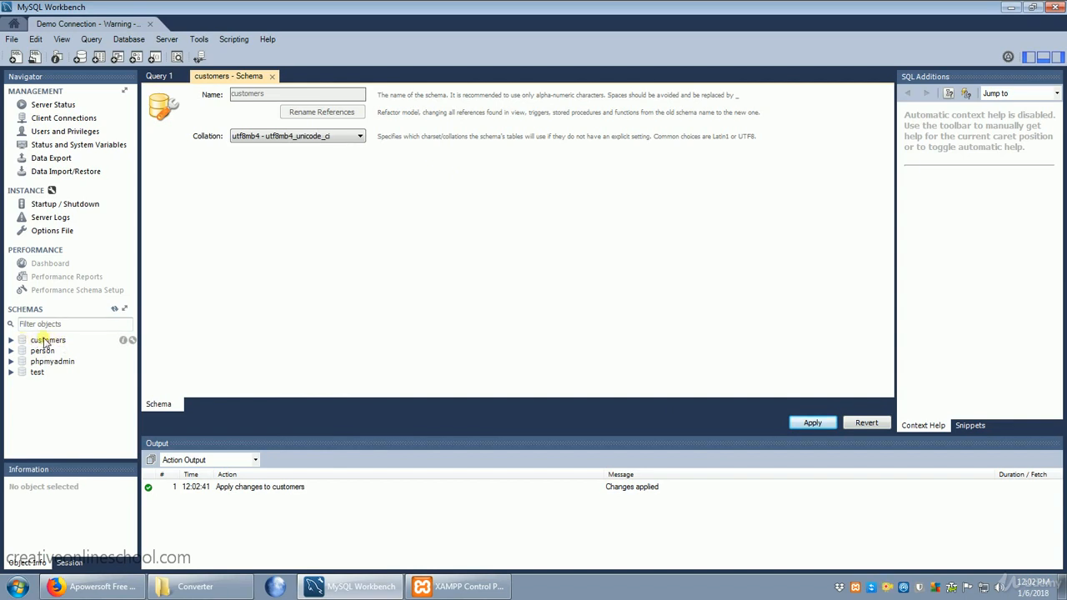
double_click(44, 342)
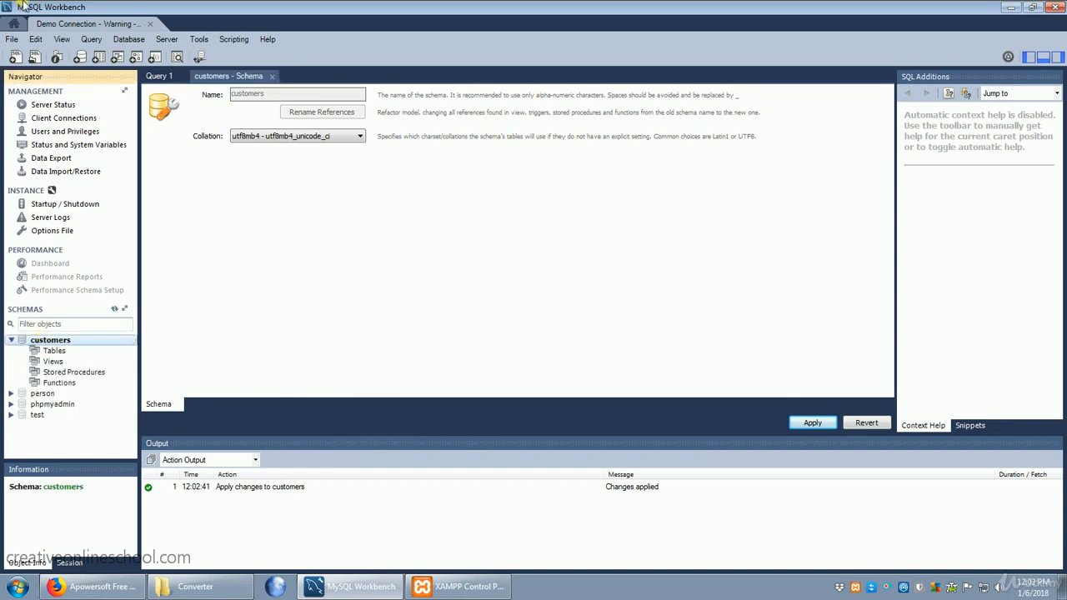
click(98, 59)
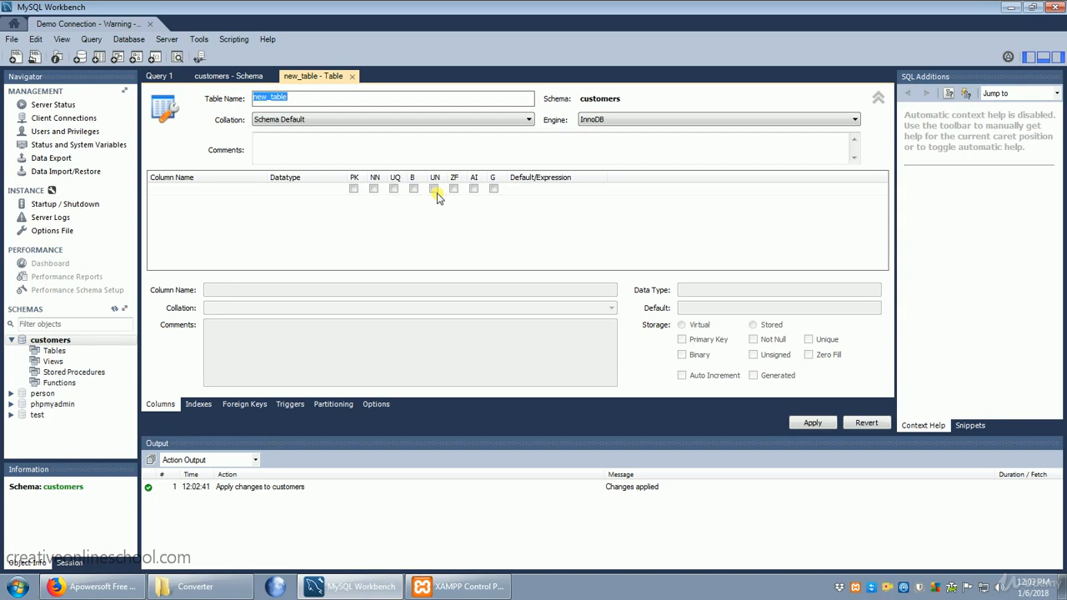
click(352, 76)
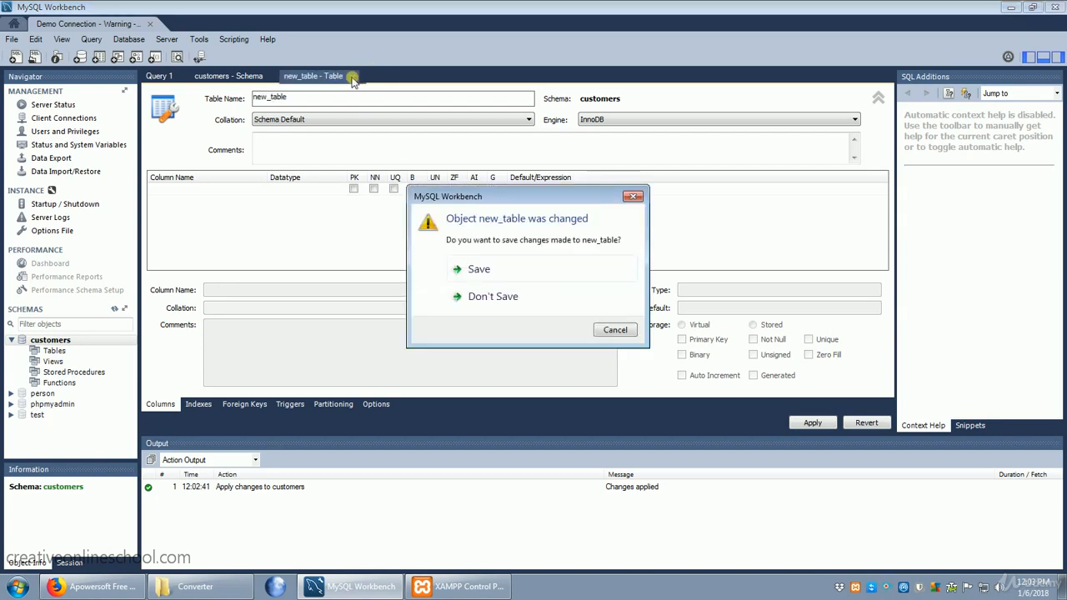
click(492, 297)
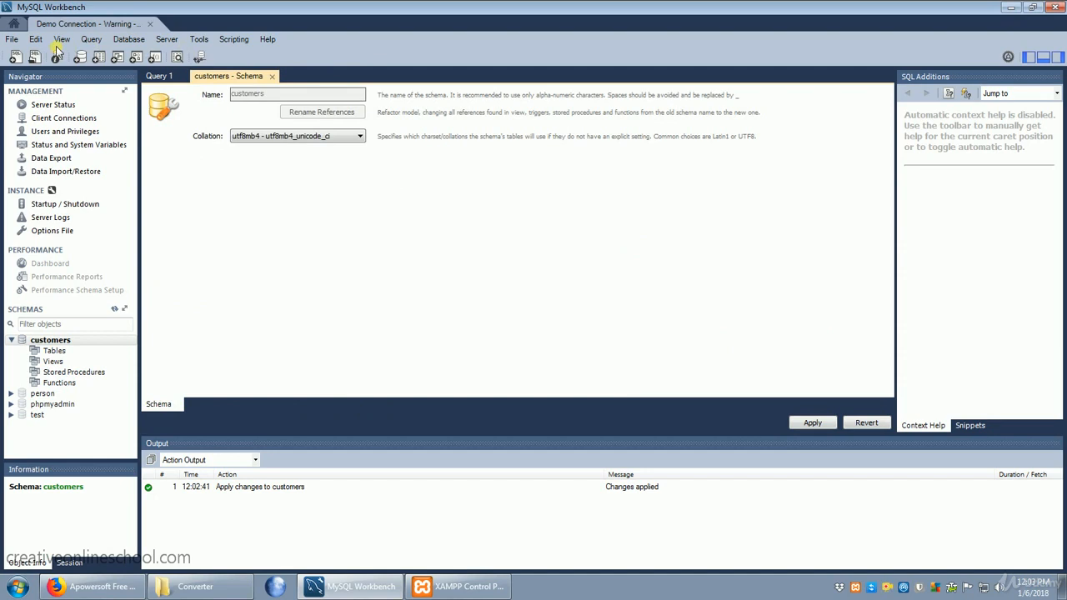
Create a new model and add an EER diagram to it.
click(12, 39)
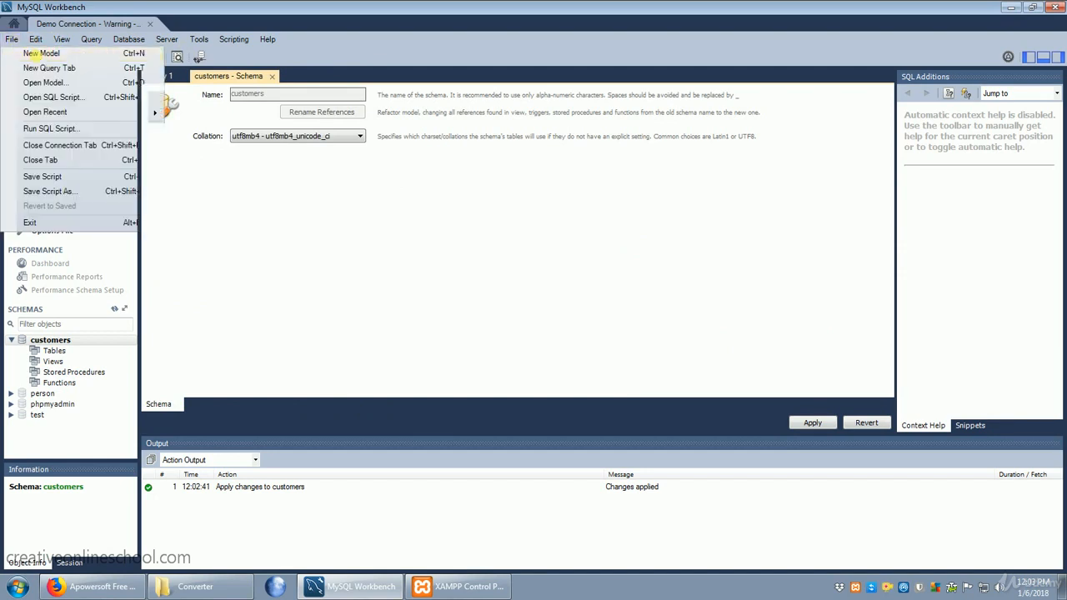
click(41, 53)
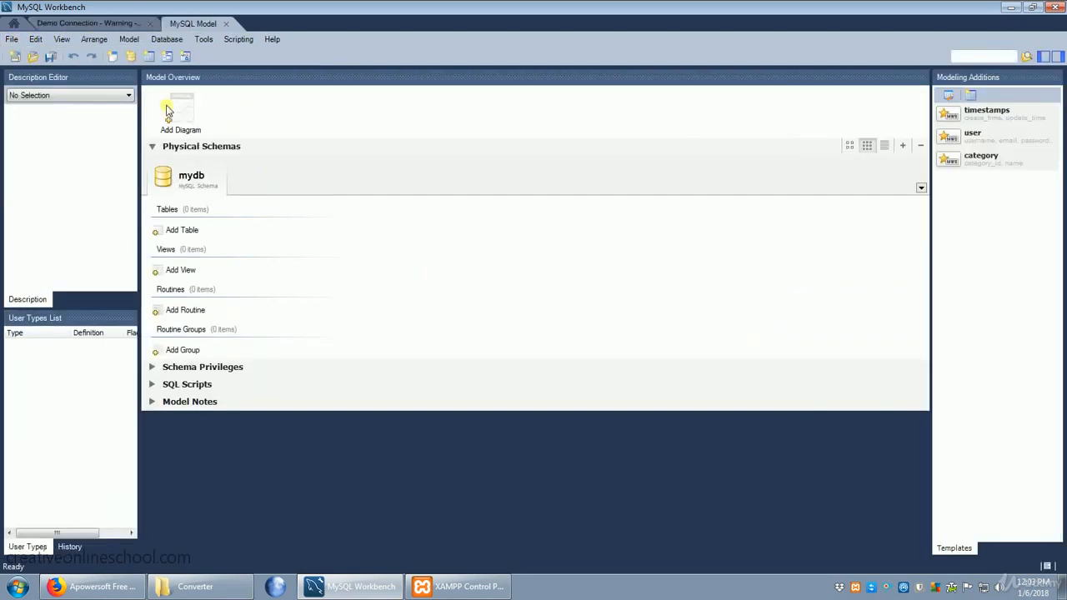
double_click(169, 111)
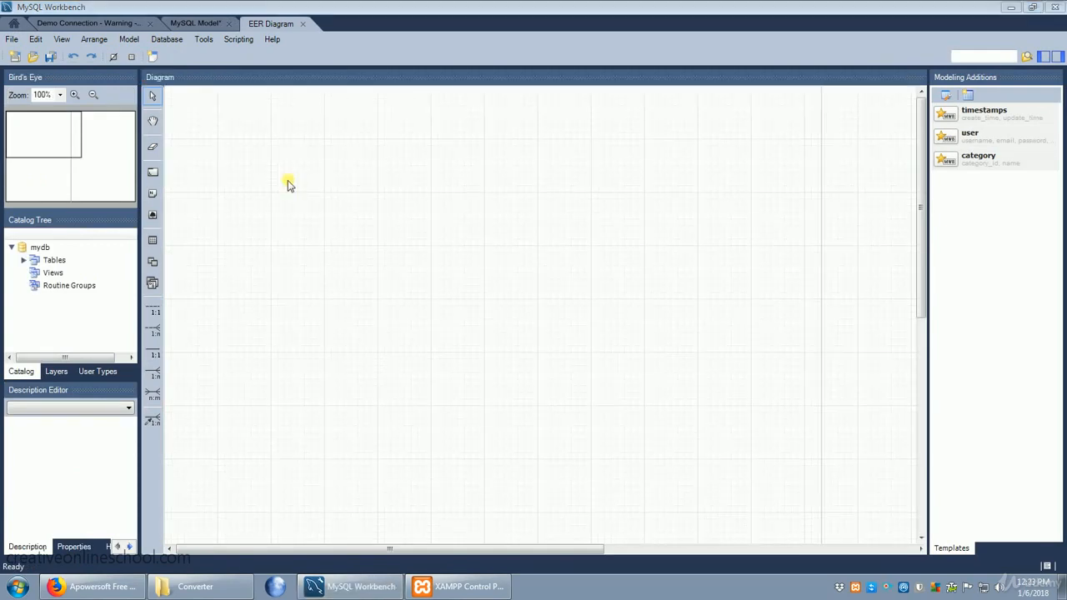
Place a new table in the upper-left area of the diagram and name it person.
click(153, 241)
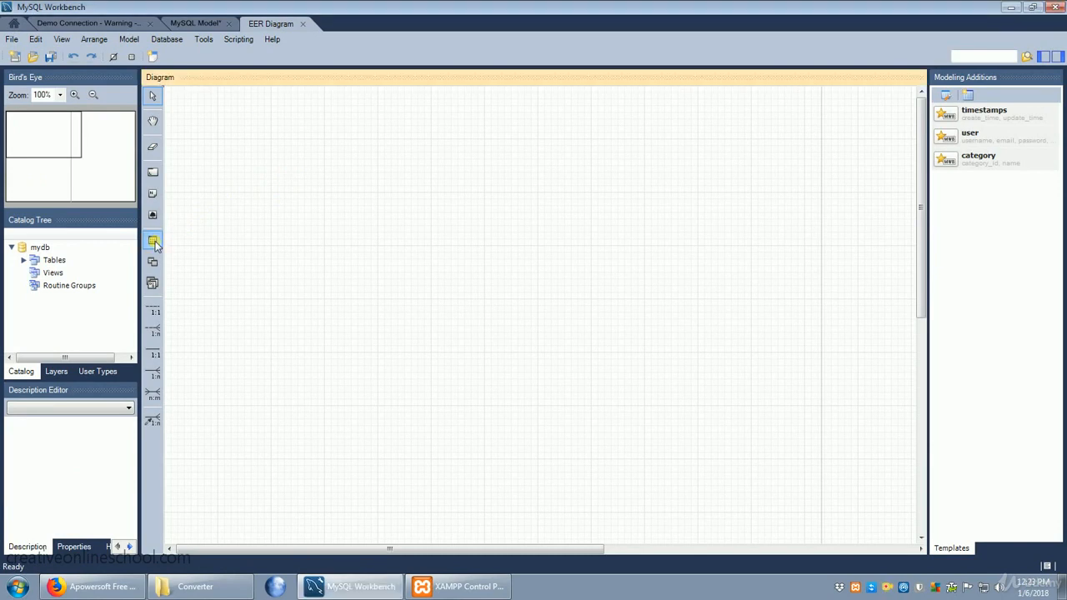
click(298, 226)
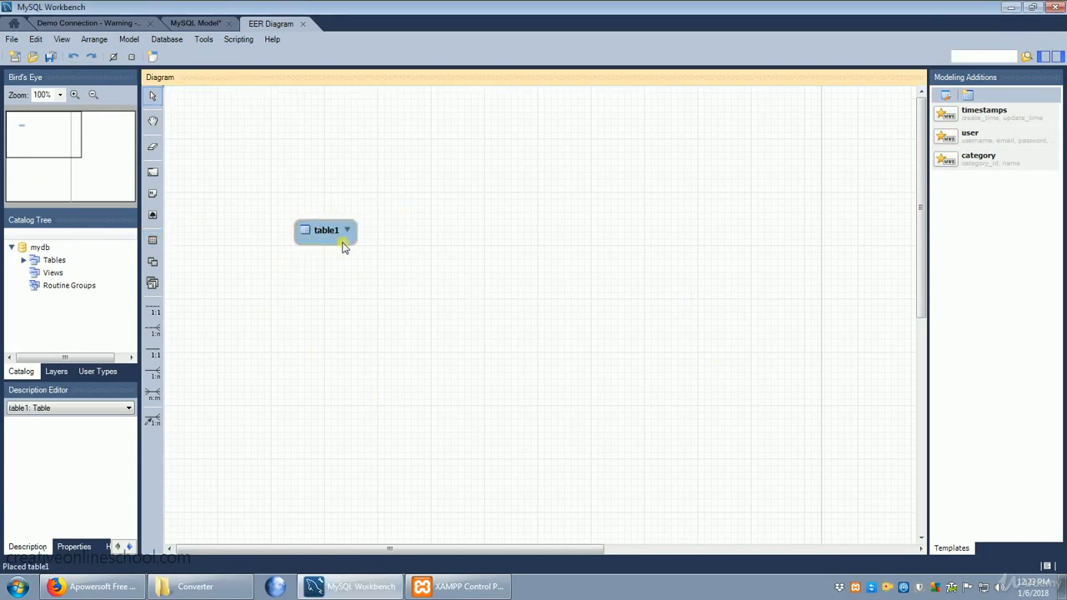
double_click(328, 232)
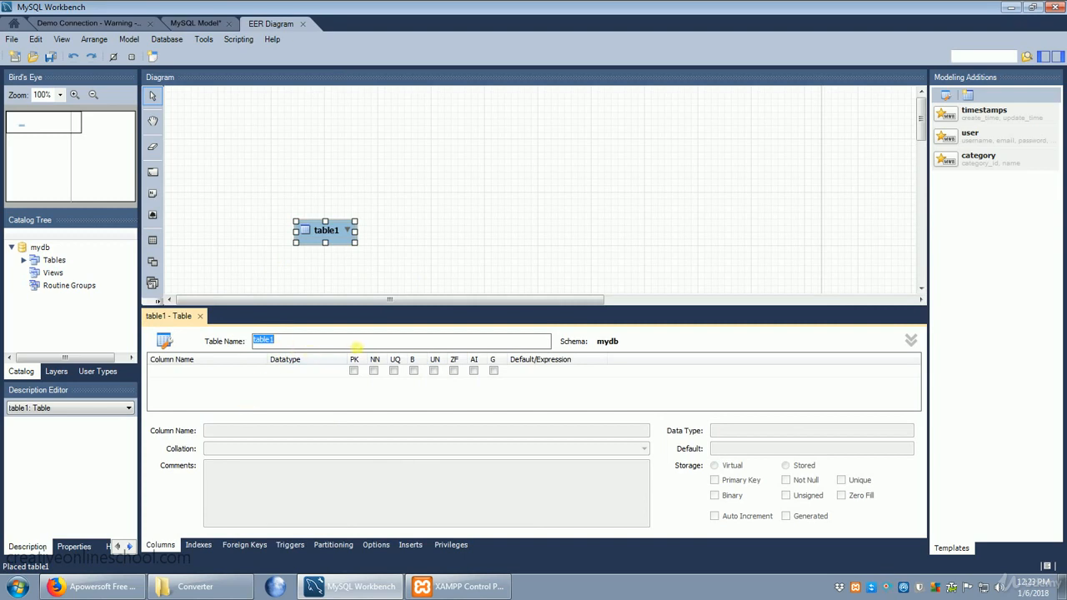
text(person)
Add an INT column named ID to the person table and make it primary key, not null and auto increment.
click(198, 370)
click(196, 370)
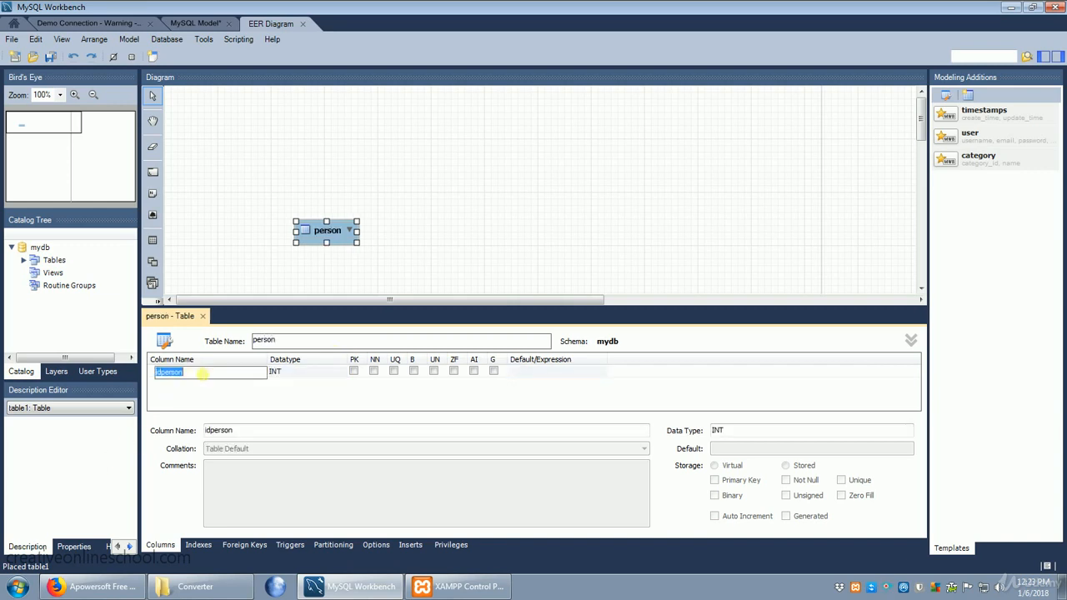
text(ID)
click(355, 372)
click(356, 373)
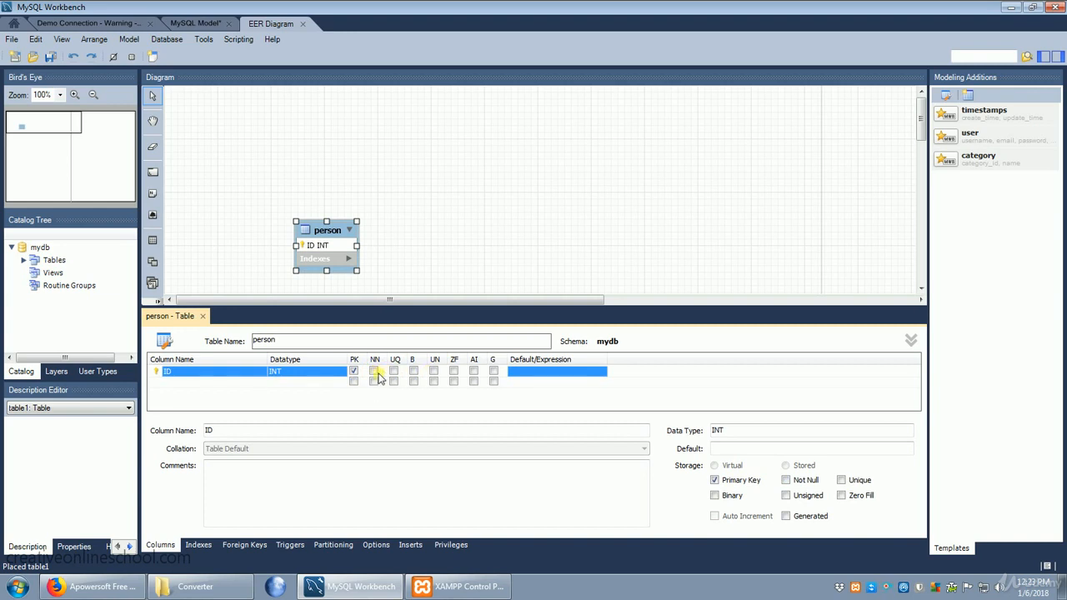
click(375, 374)
click(473, 373)
Add a VARCHAR(45) column called name to the person table.
click(171, 383)
click(223, 382)
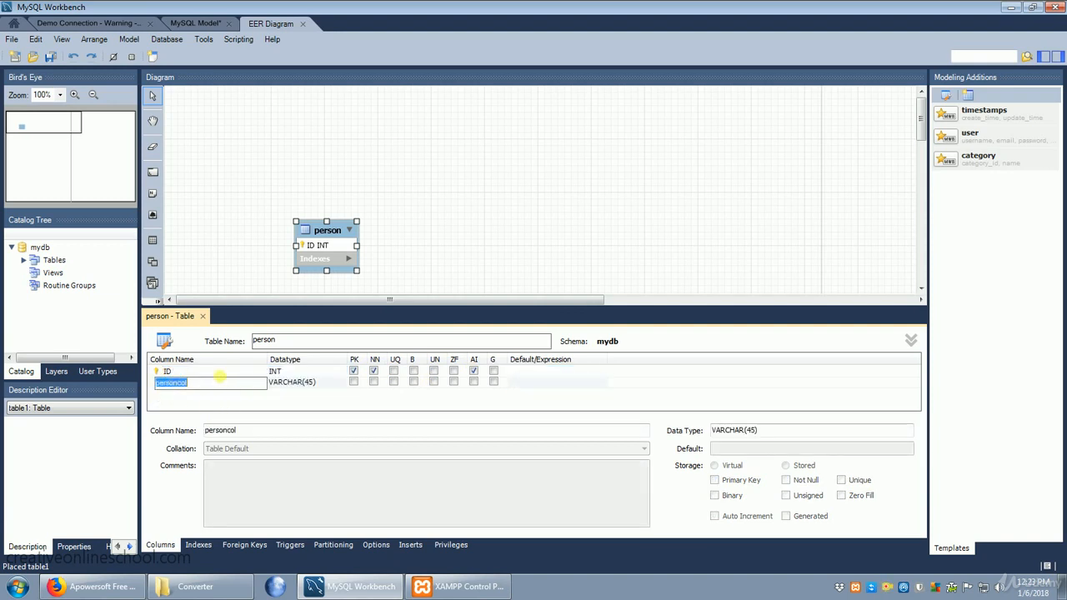
text(name)
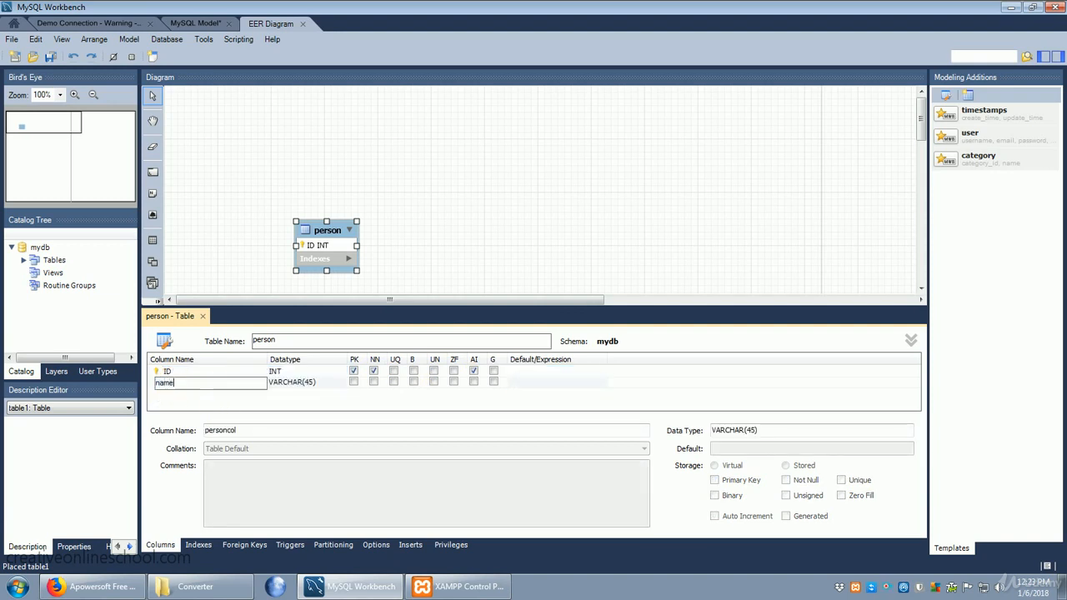
click(323, 386)
double_click(314, 386)
click(318, 387)
click(320, 389)
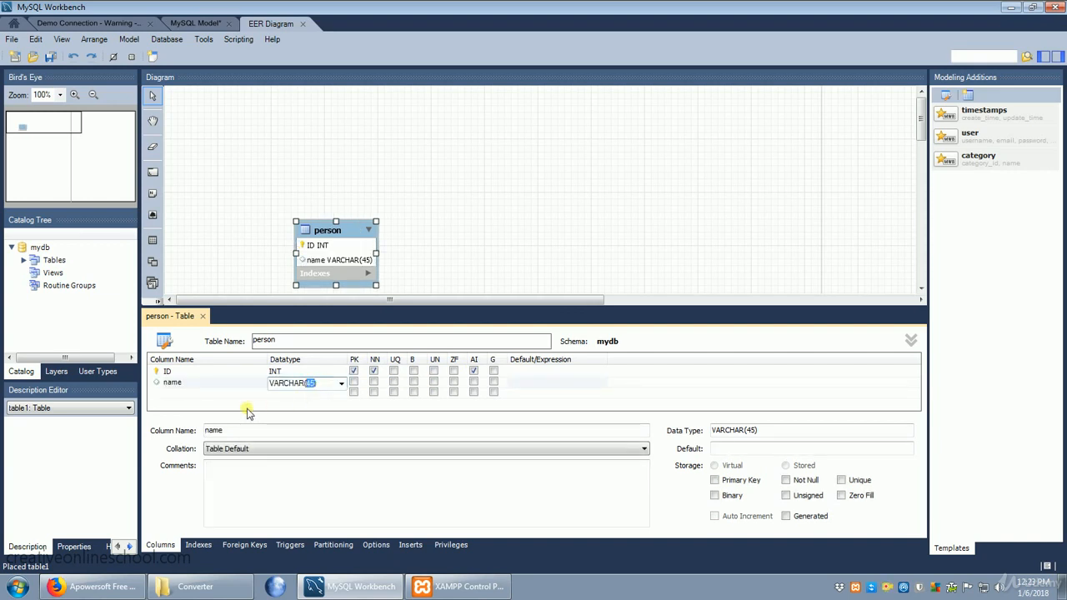
Add a VARCHAR(45) column called purchase to the person table and close the table editor.
click(171, 397)
click(171, 398)
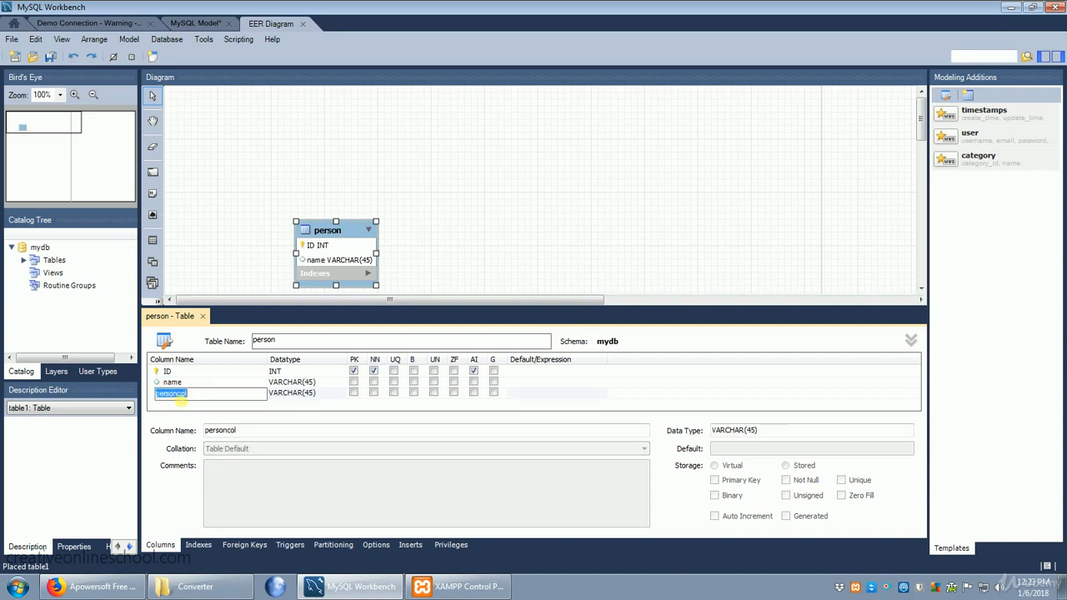
text(purchase)
click(637, 378)
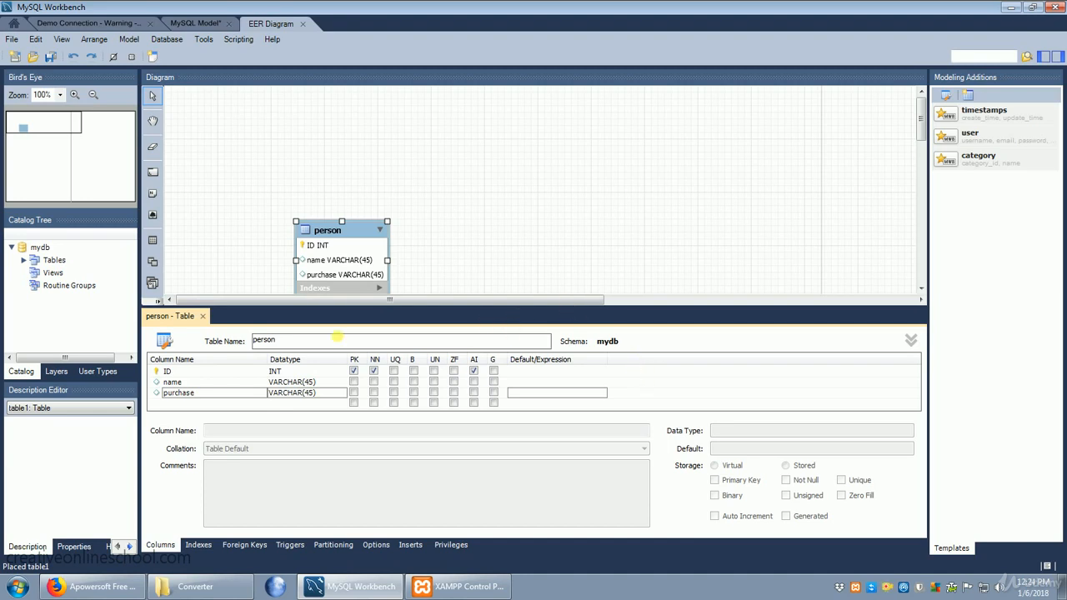
click(203, 316)
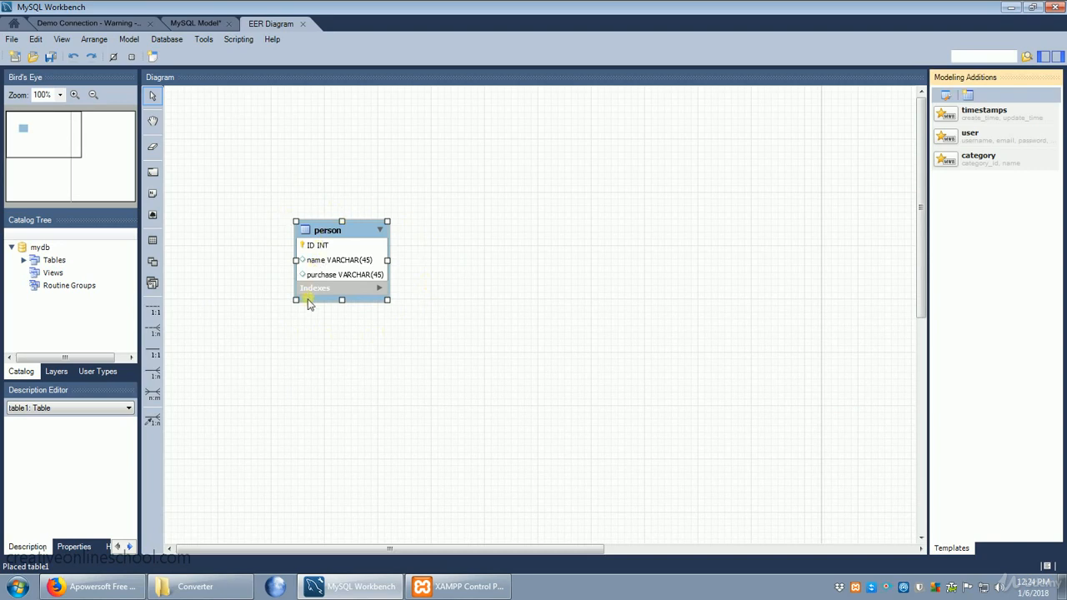
Place a table based on the user template to the right of the person table and open it for editing.
click(154, 241)
click(280, 94)
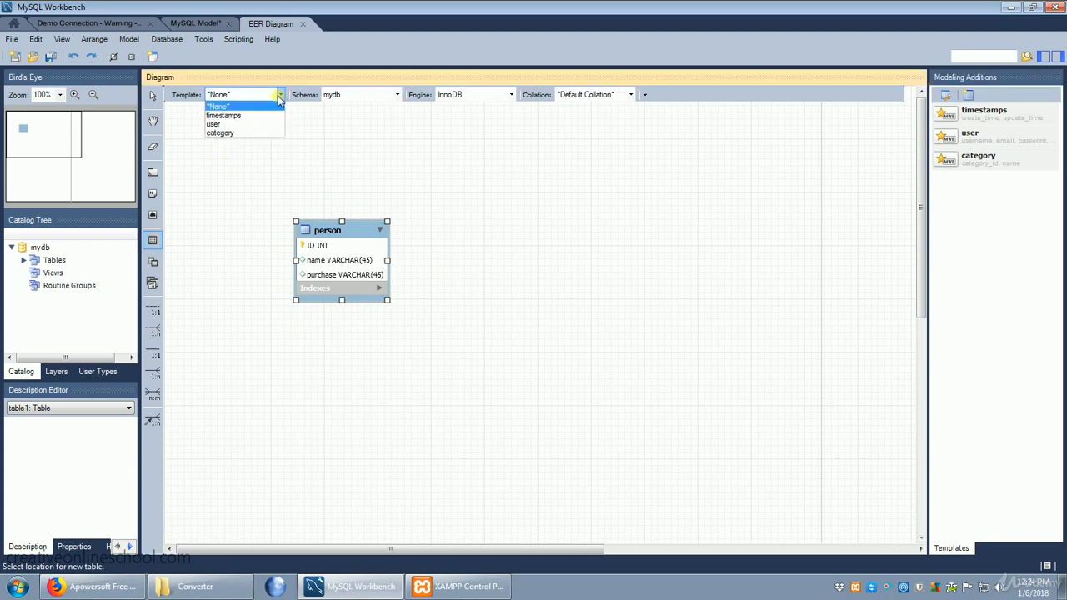
click(256, 125)
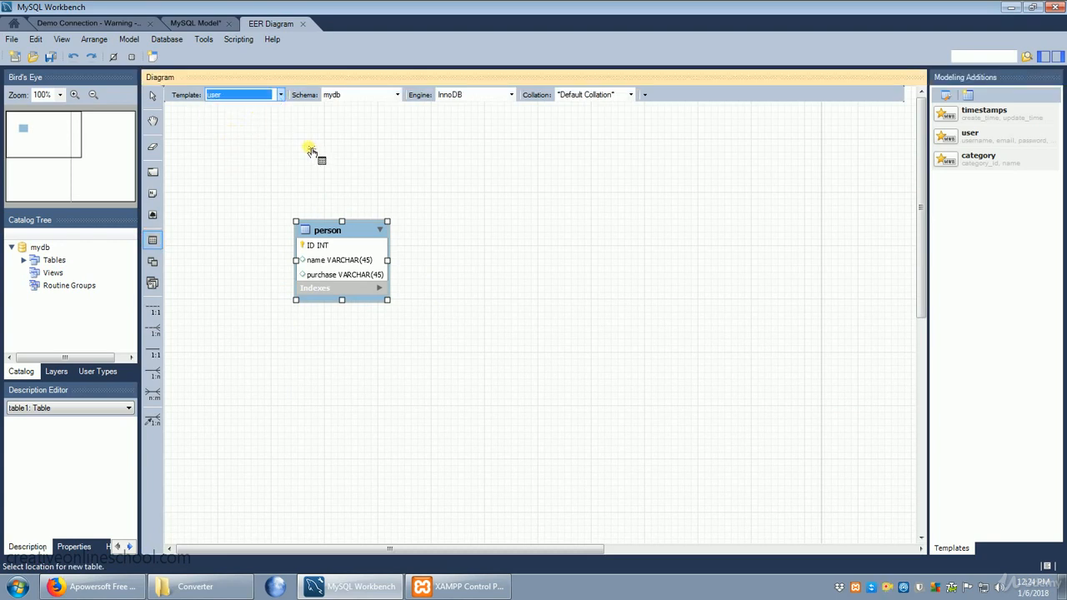
click(635, 209)
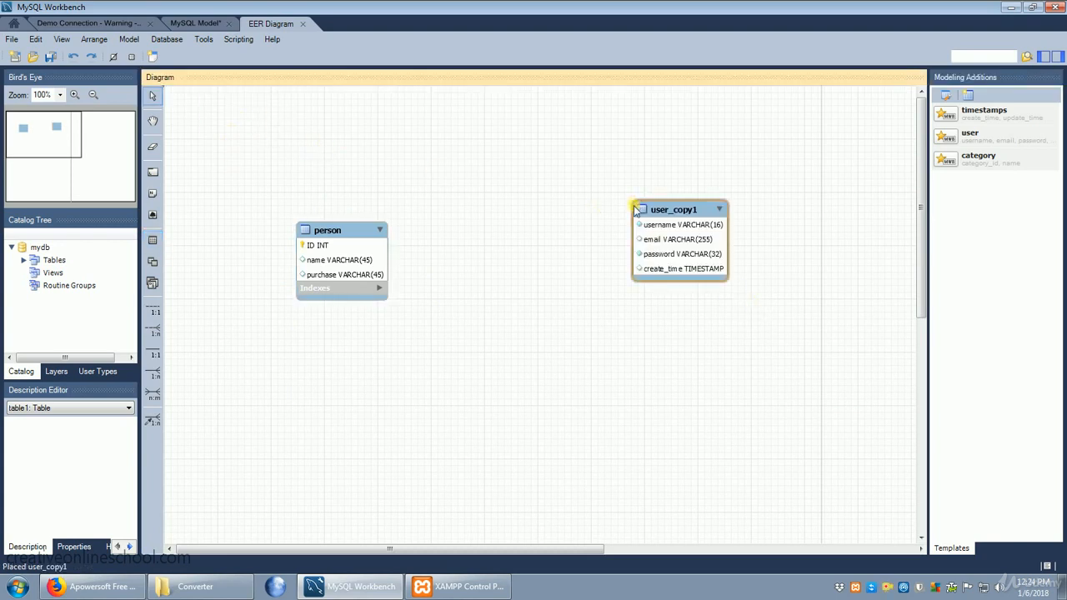
double_click(669, 269)
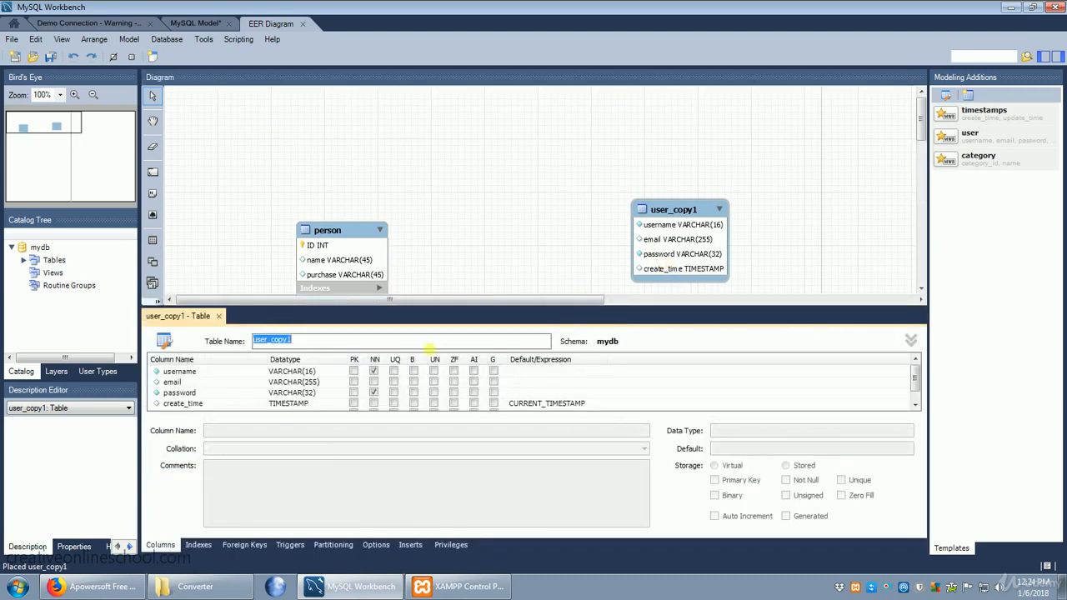
Add an INT column named person_ID to the user_copy1 table as primary key, not null and auto increment, and close the table editor.
click(190, 406)
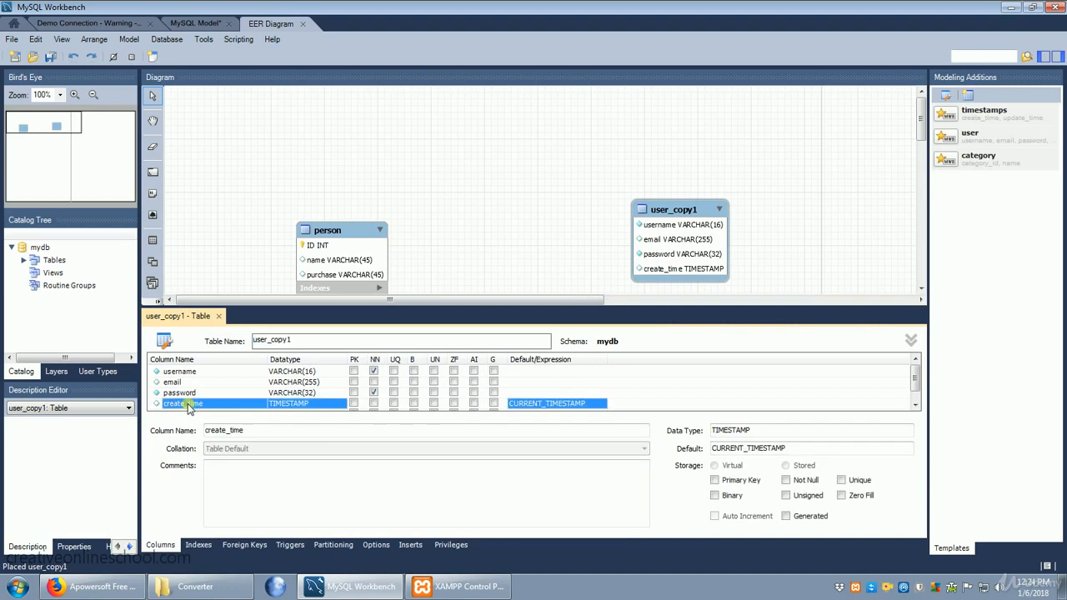
click(190, 405)
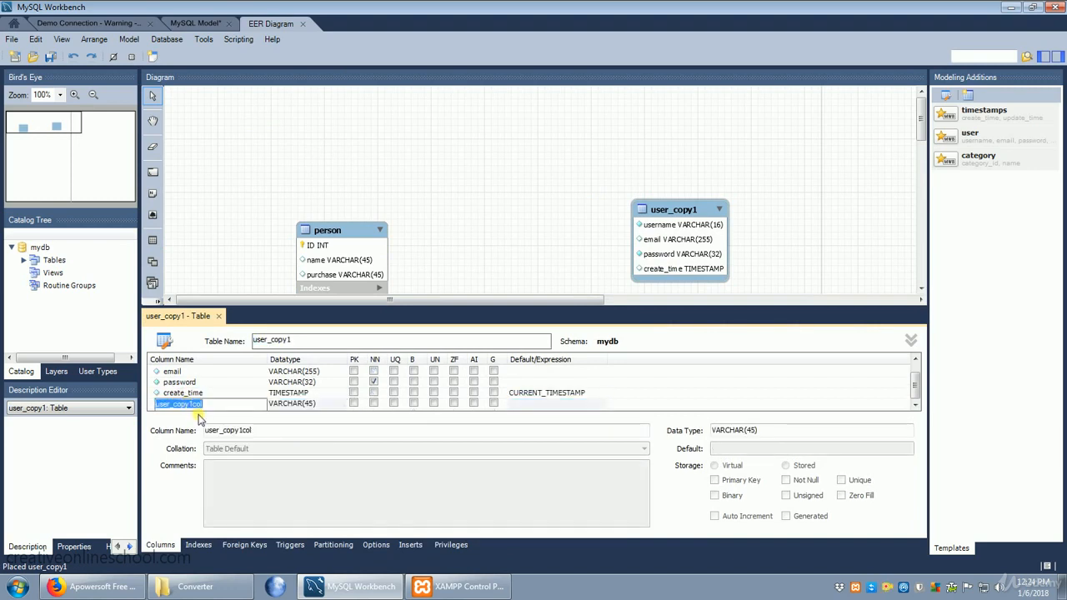
text(person_ID)
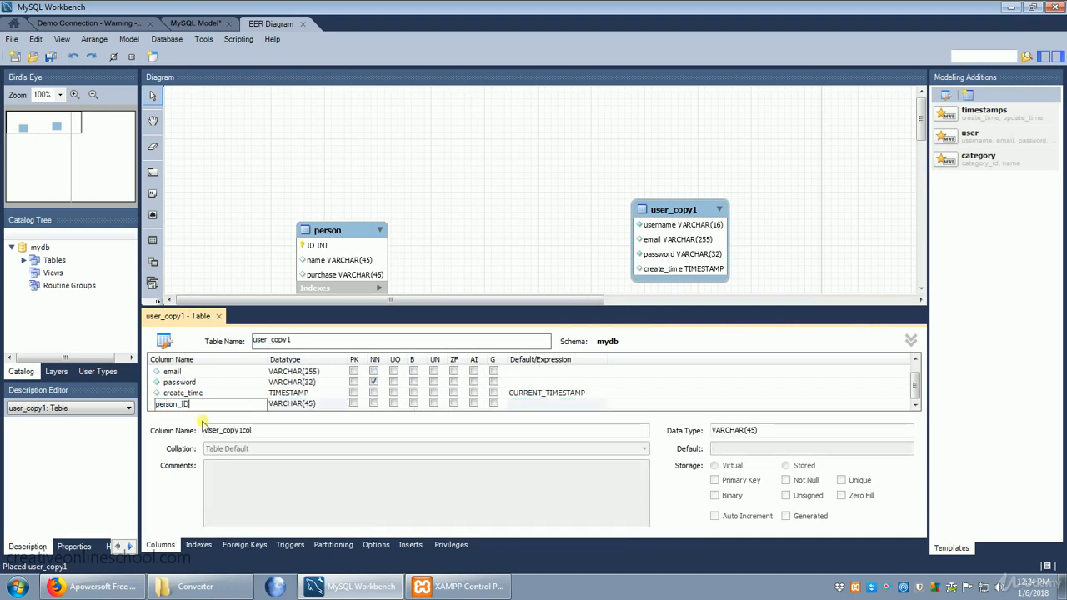
click(321, 404)
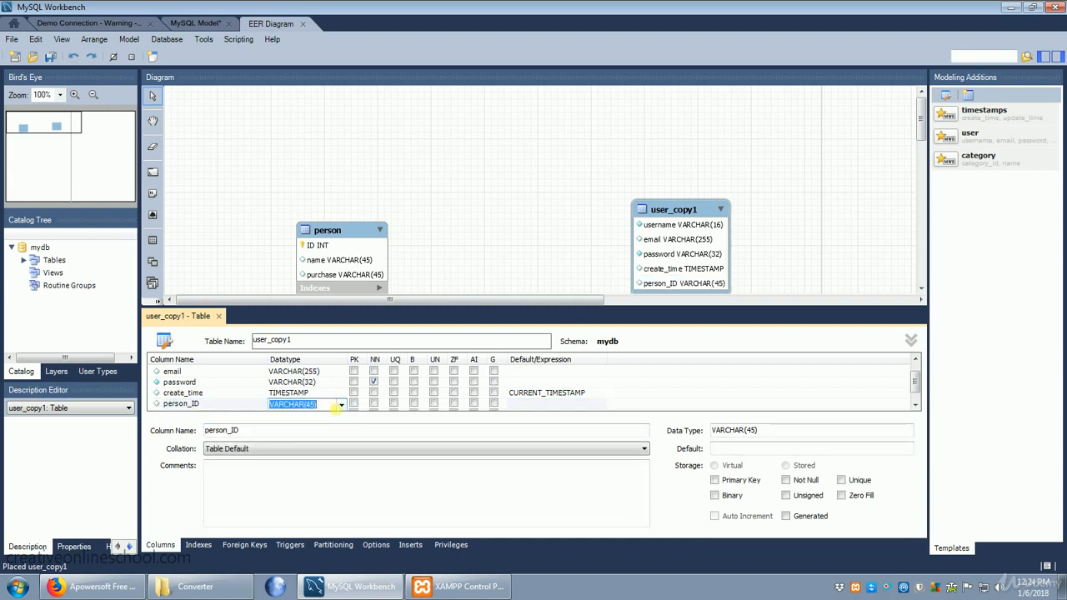
text(int)
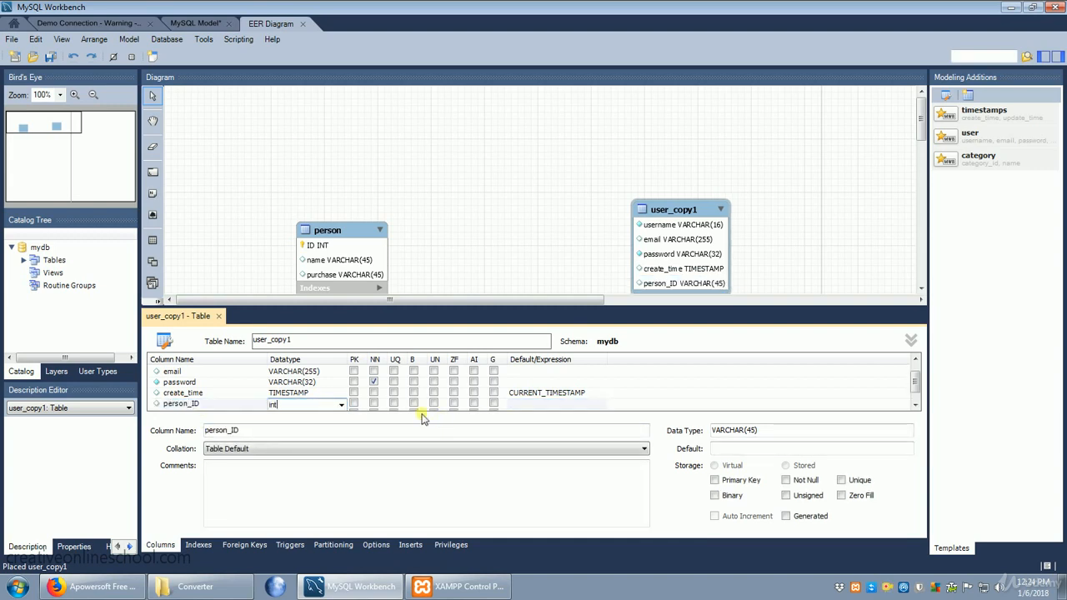
click(354, 404)
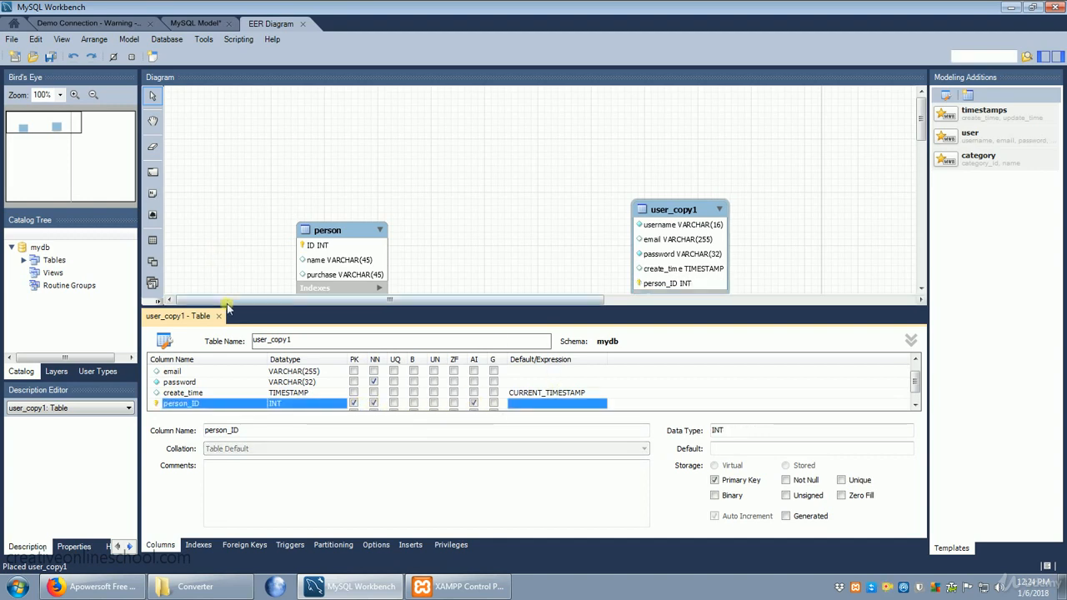
click(219, 316)
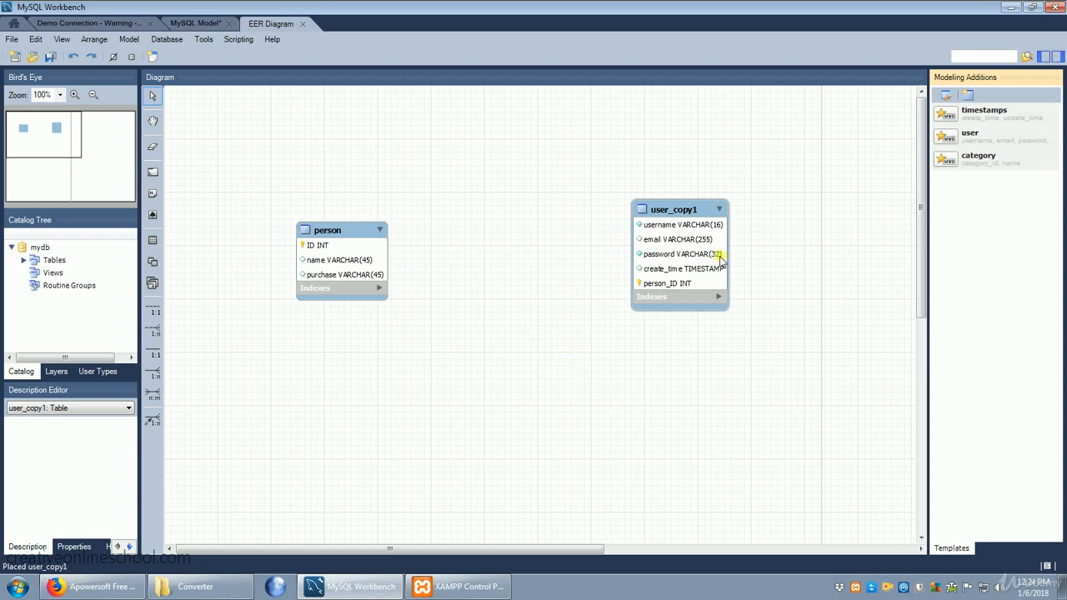
Try a one-to-one non-identifying relationship from the person table to user_copy1 and undo it.
click(154, 311)
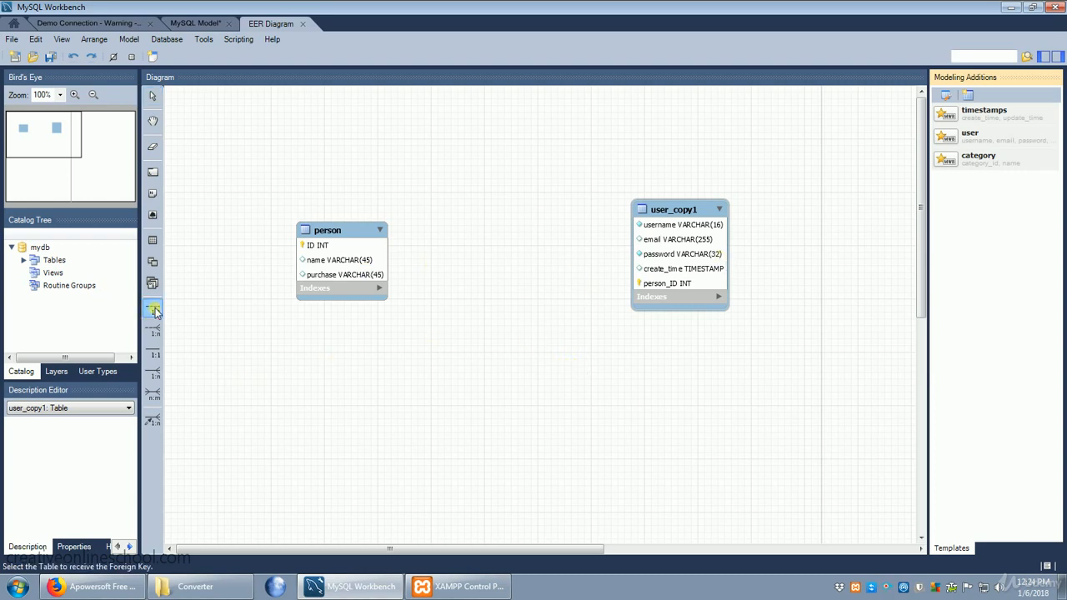
click(350, 265)
click(700, 261)
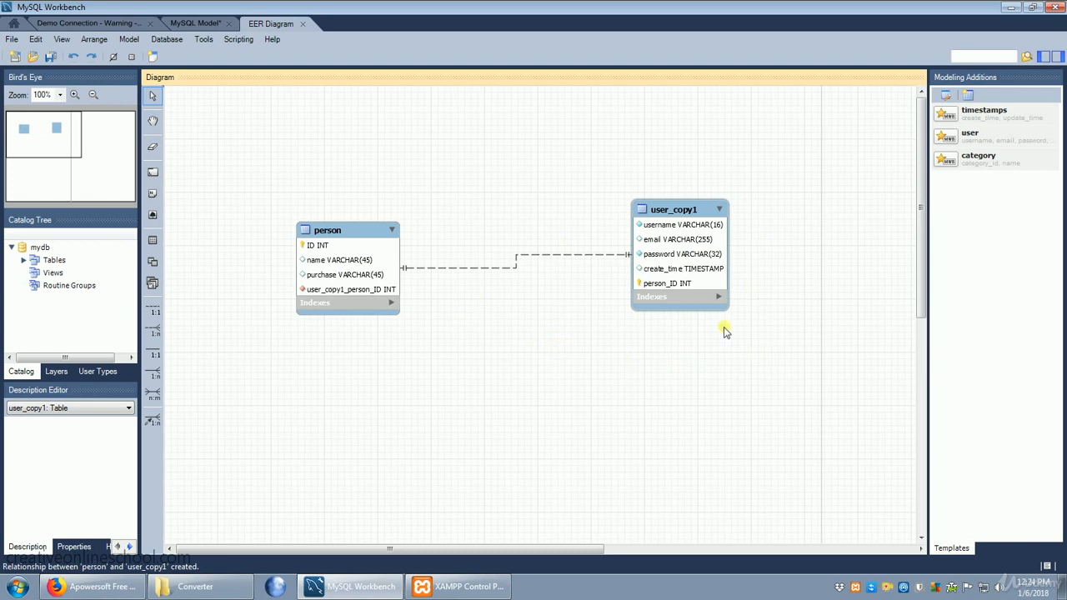
click(35, 40)
click(48, 52)
Create a many-to-many relationship between person and user_copy1, and move the linking table slightly up and to the left between them.
click(152, 393)
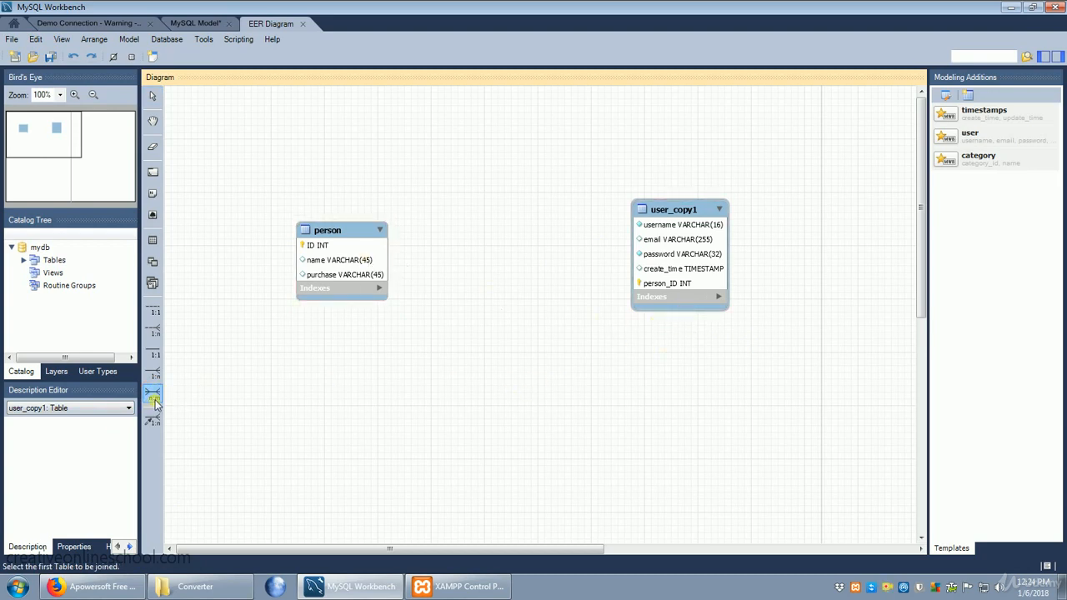
click(353, 265)
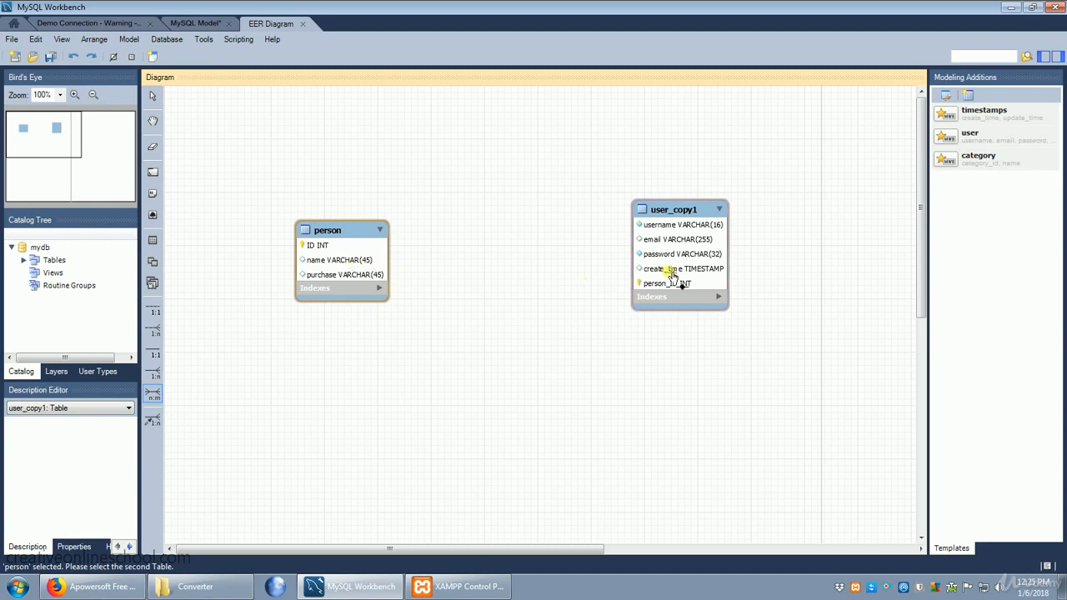
click(692, 268)
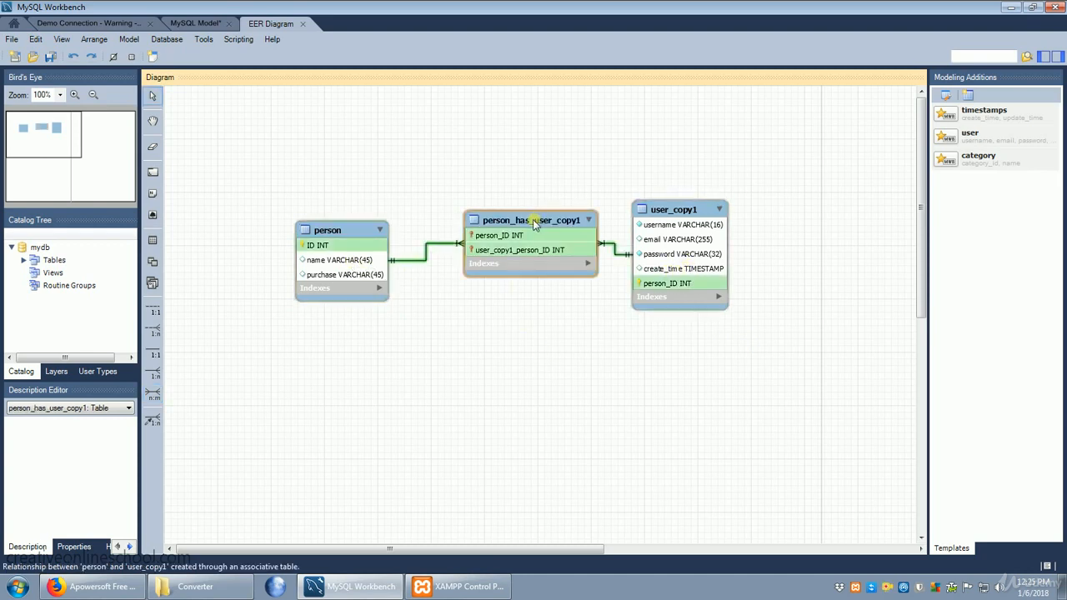
drag(536, 218, 504, 200)
click(539, 259)
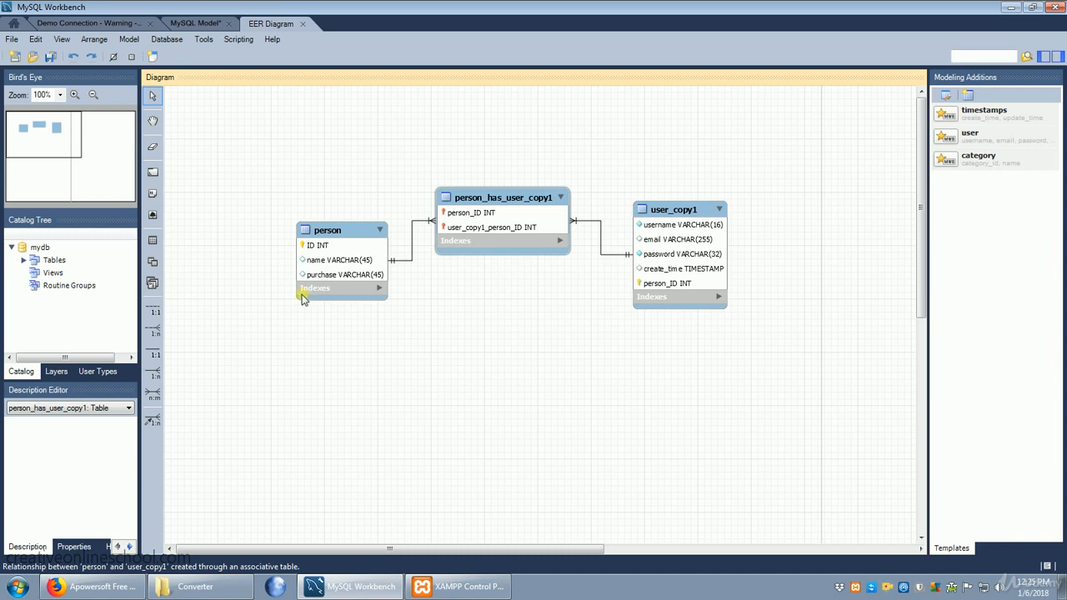
click(373, 288)
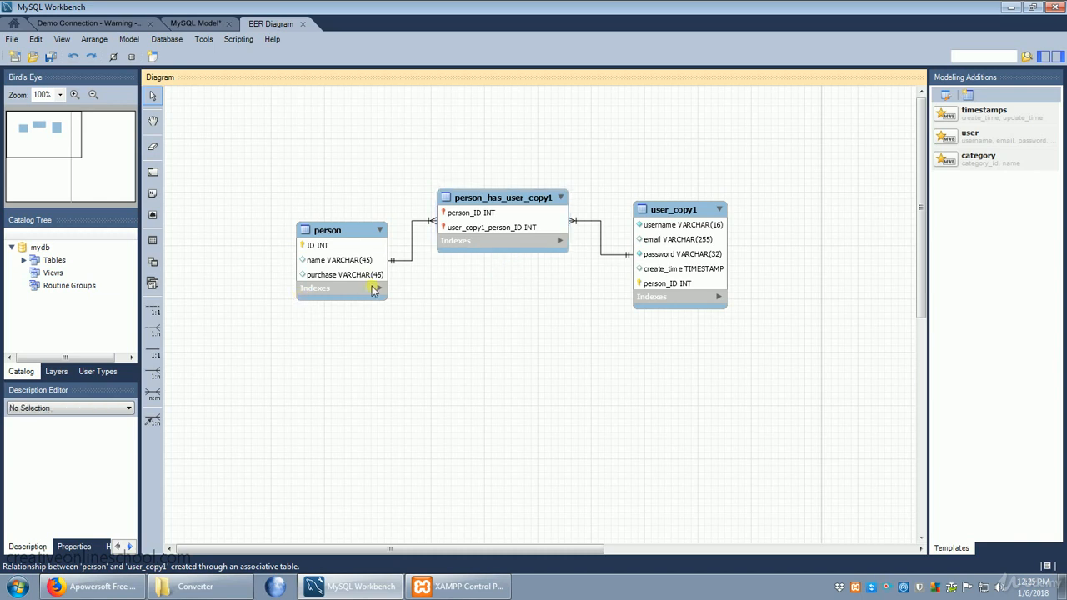
Save the model as "model 1" in the Documents library.
click(12, 40)
click(71, 148)
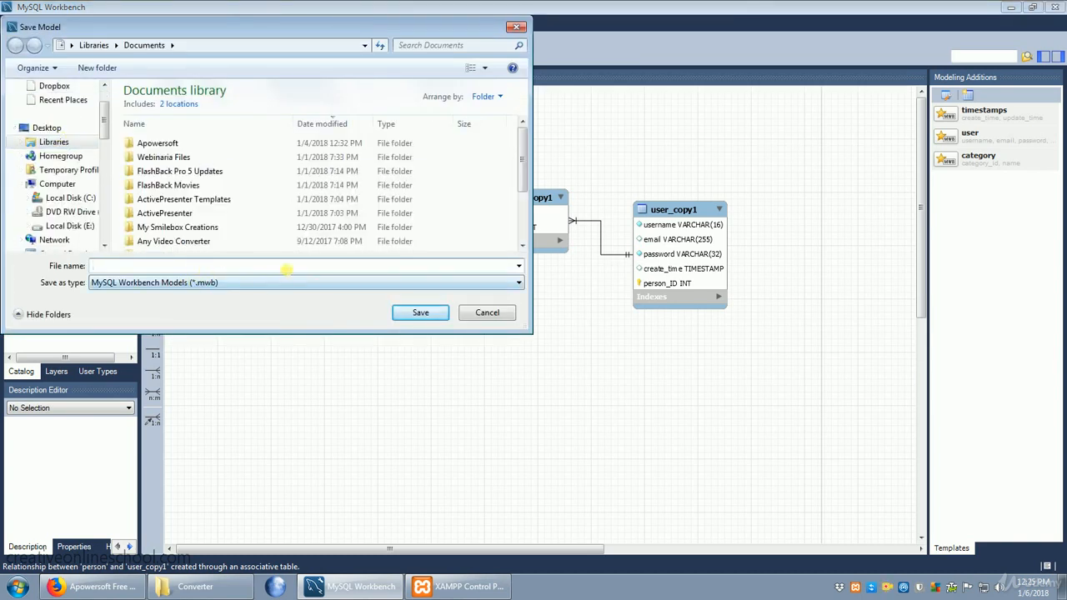
text(model 1)
click(422, 313)
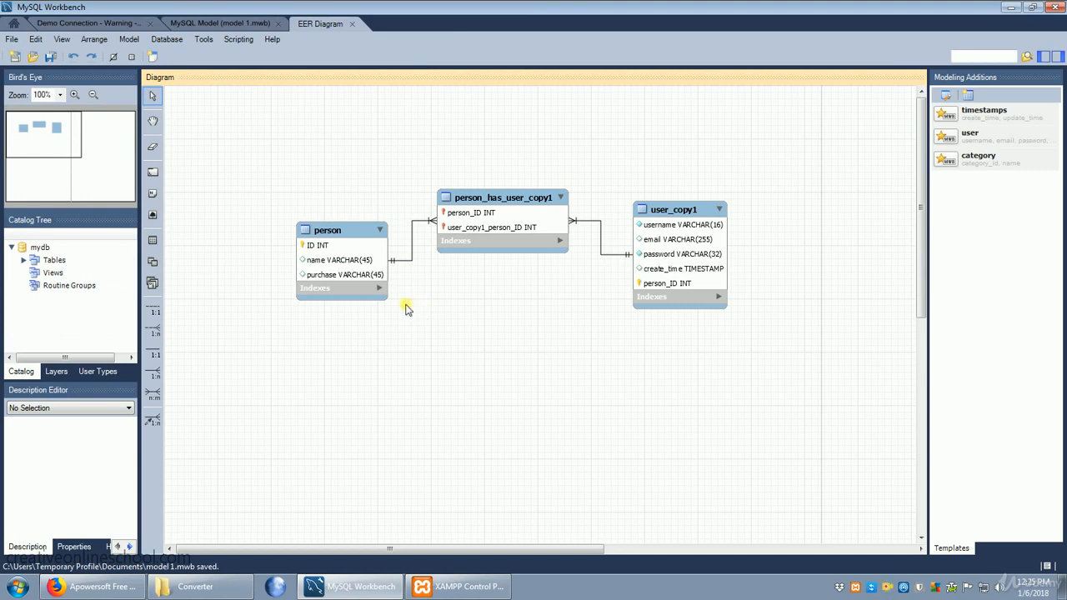
Forward engineer the model to the database over the stored Demo Connection with the default options, and close the wizard when finished.
click(166, 42)
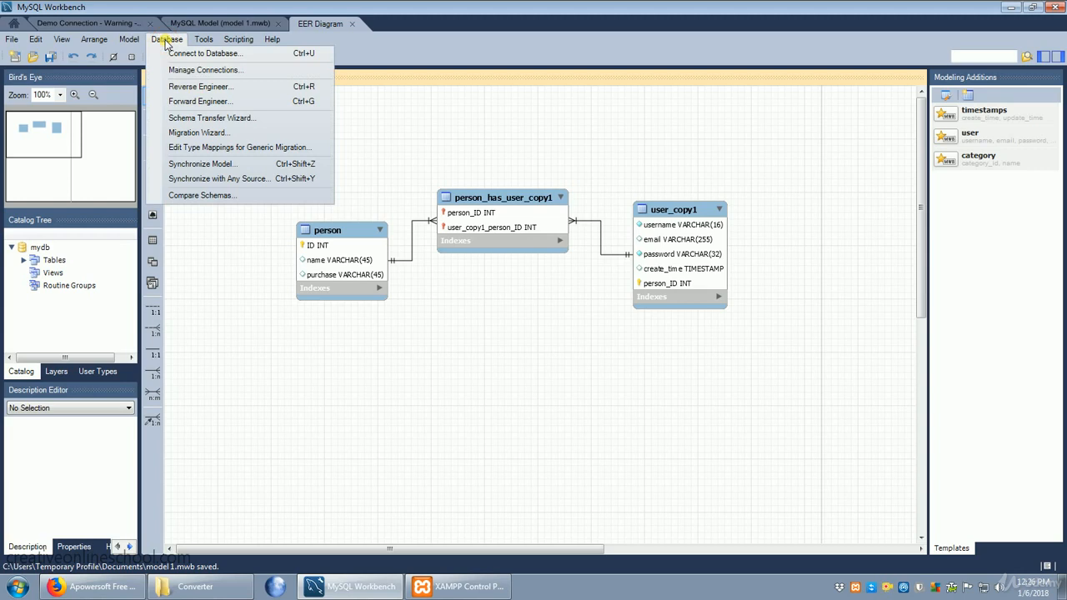
click(200, 100)
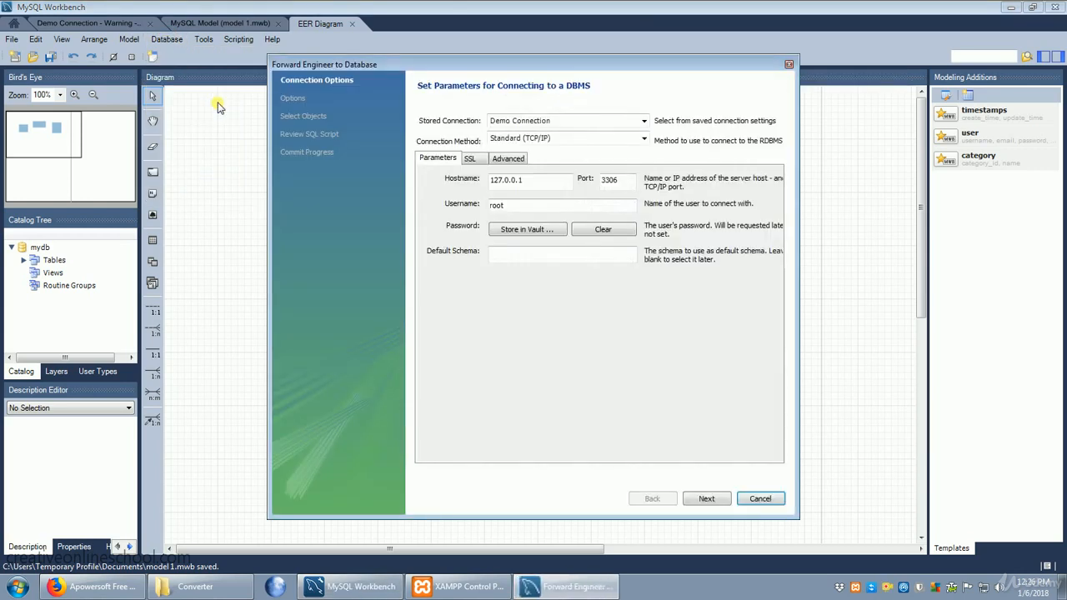
click(708, 499)
click(707, 499)
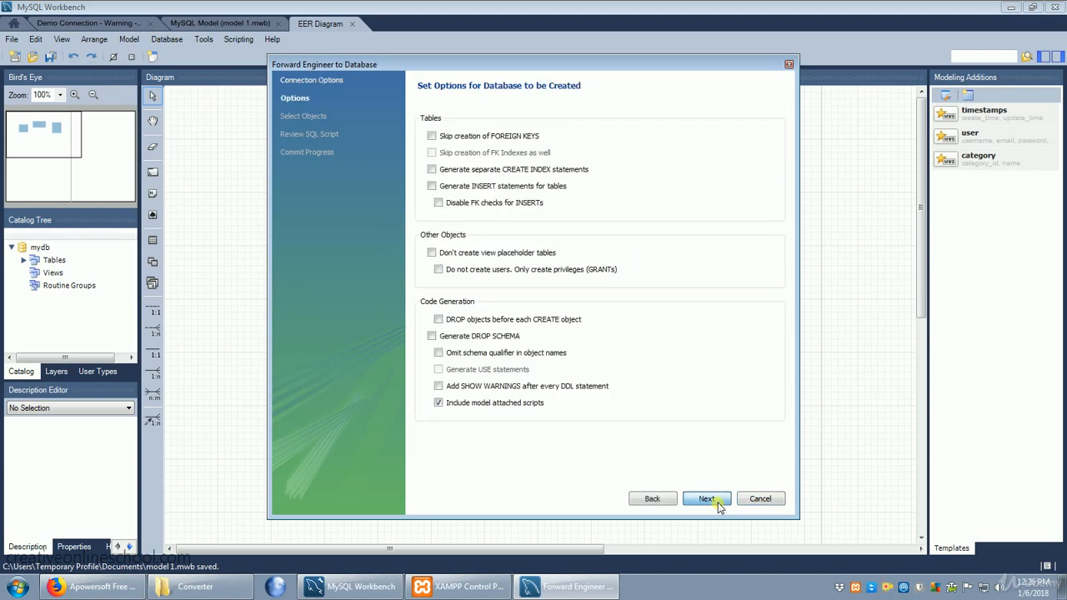
click(707, 499)
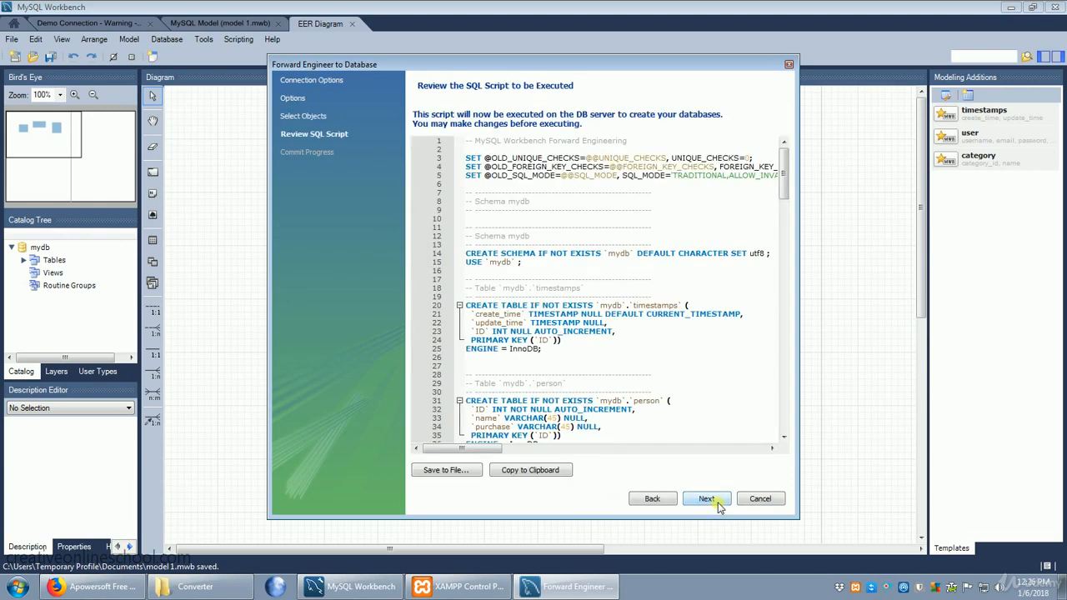
click(717, 503)
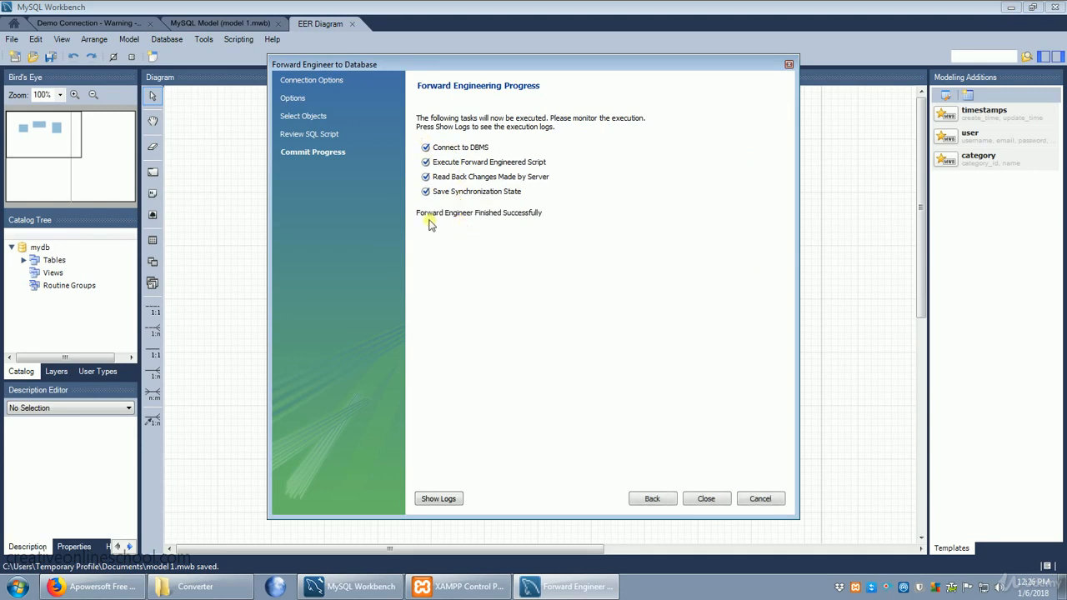
click(710, 499)
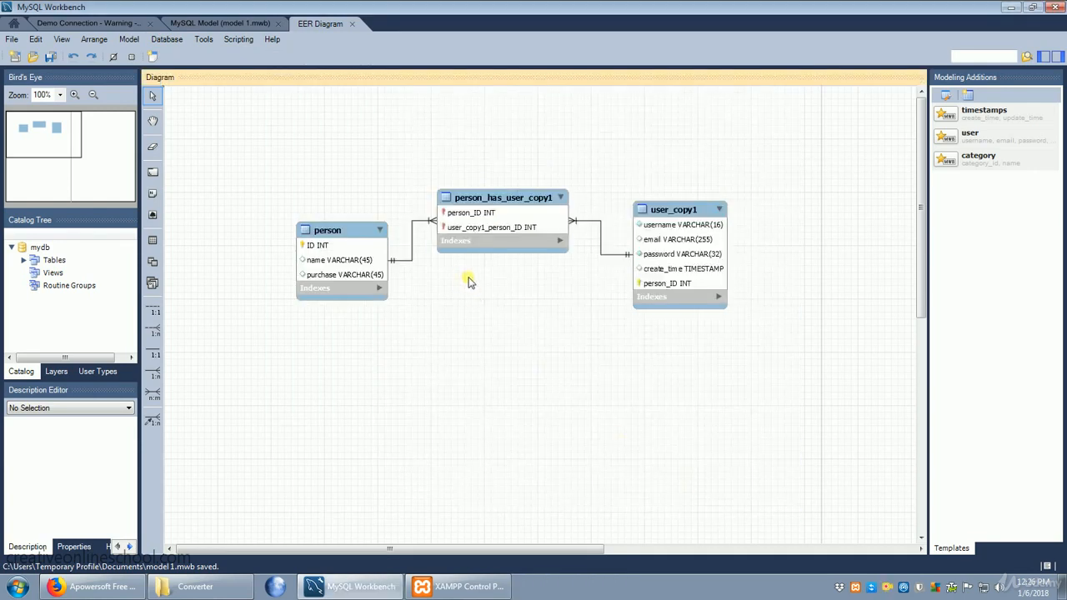
Examine the model overview, and inspect the customers schema's tables and the person table's columns in the Demo Connection.
click(211, 24)
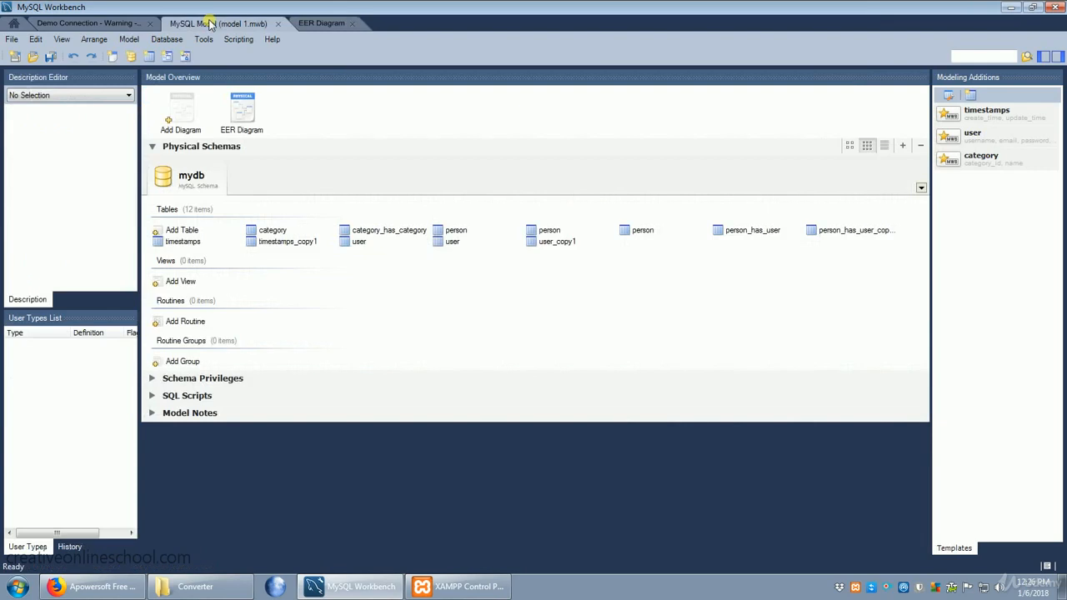
click(106, 22)
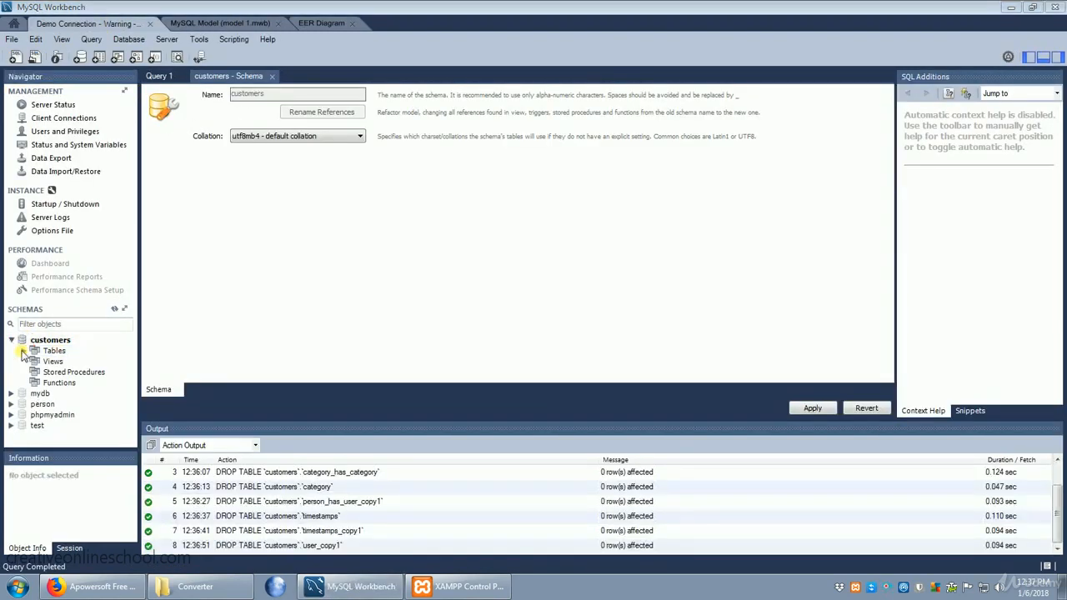
click(23, 351)
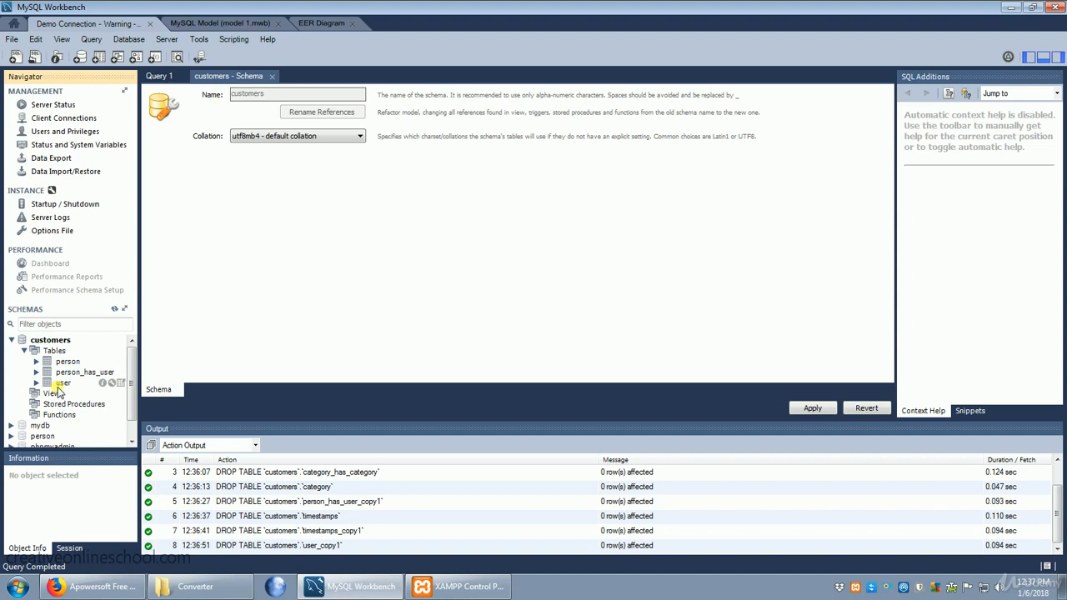
click(36, 361)
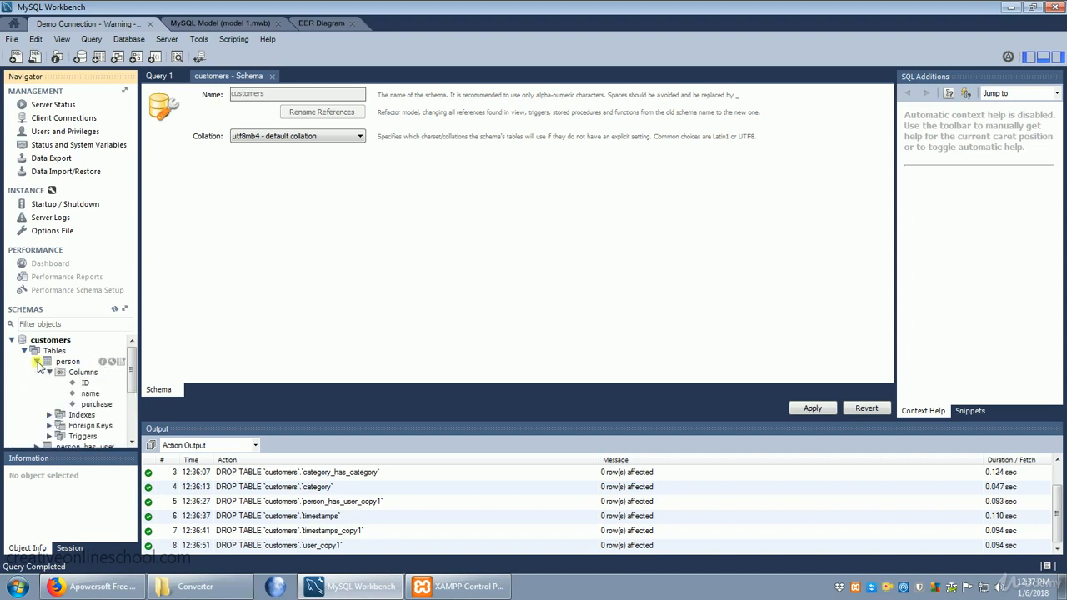